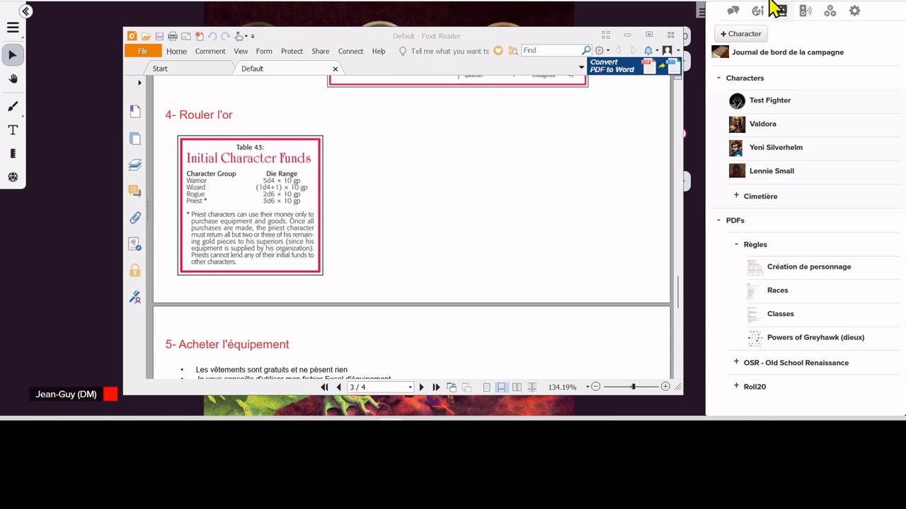
Step: Roll 5d4 in the chat for the warrior's starting gold
click(733, 11)
click(754, 373)
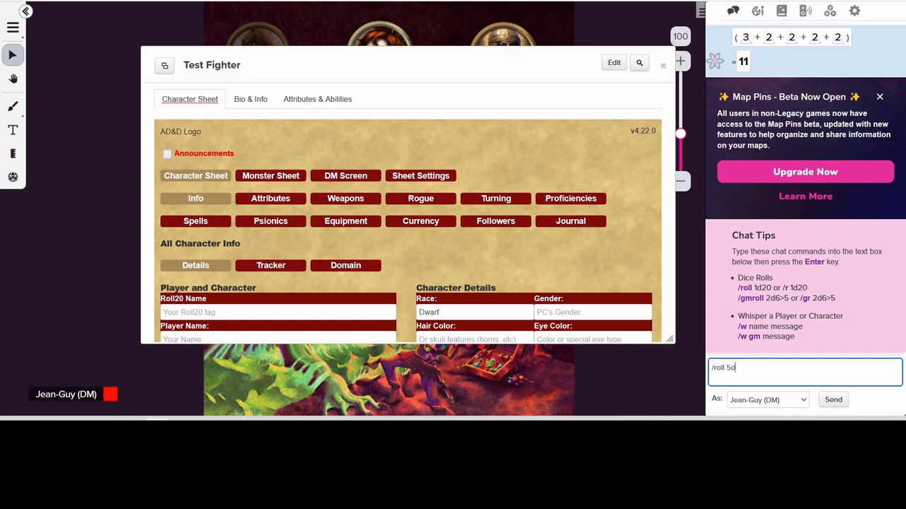
key(Return)
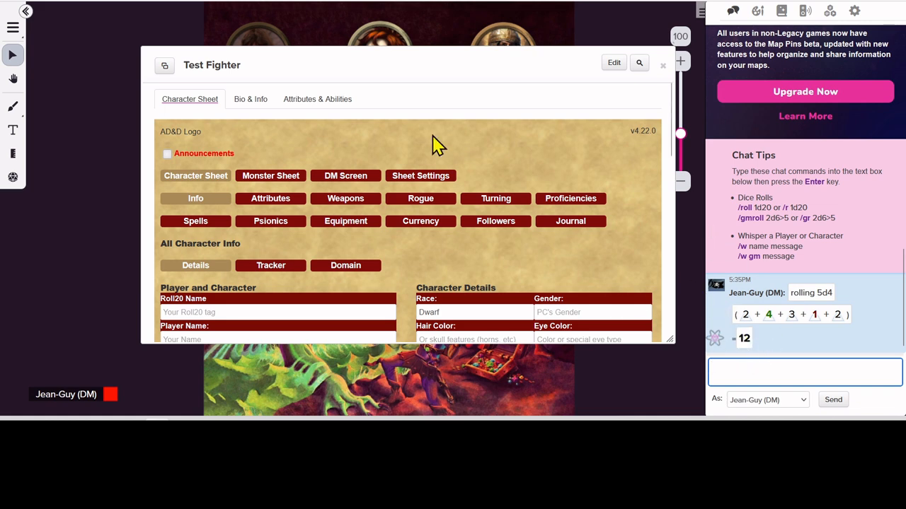
Step: Enlarge the Test Fighter character sheet and set its gold pieces (GP) to 120 in the Currency section
drag(445, 59, 435, 19)
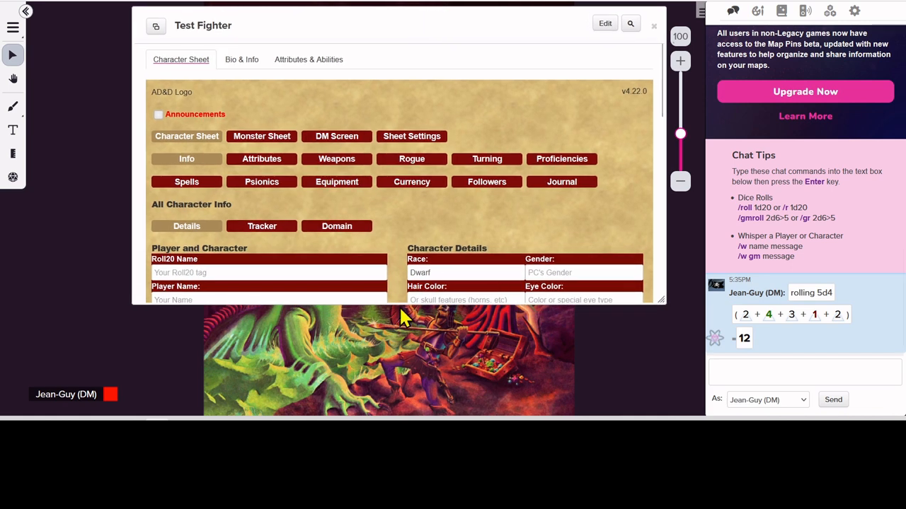
drag(397, 304, 397, 396)
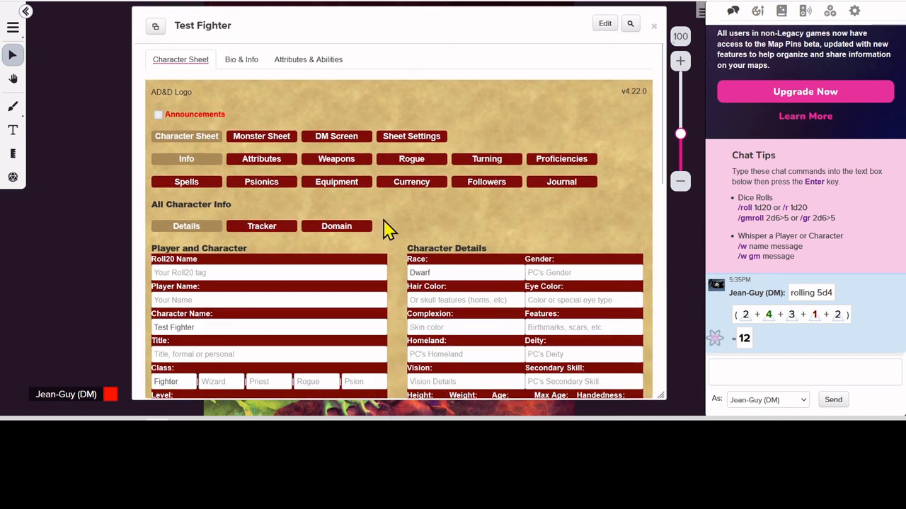
click(412, 186)
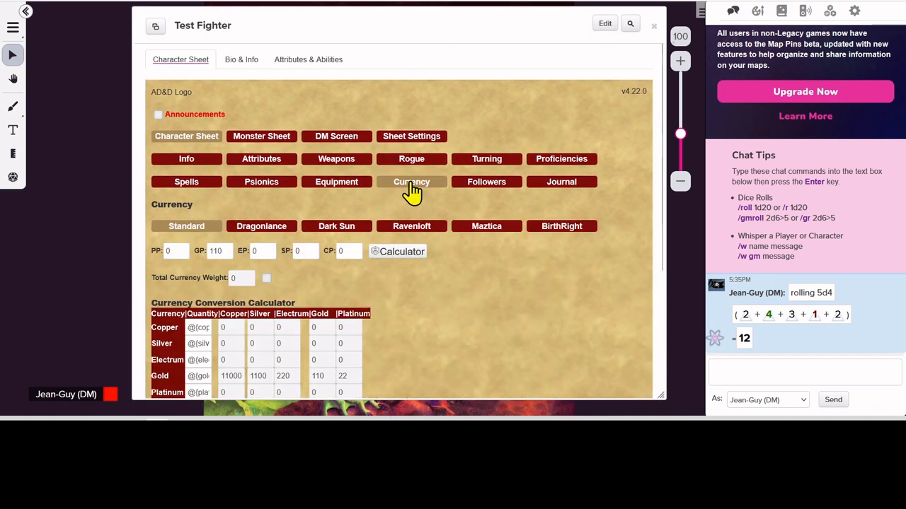
click(227, 251)
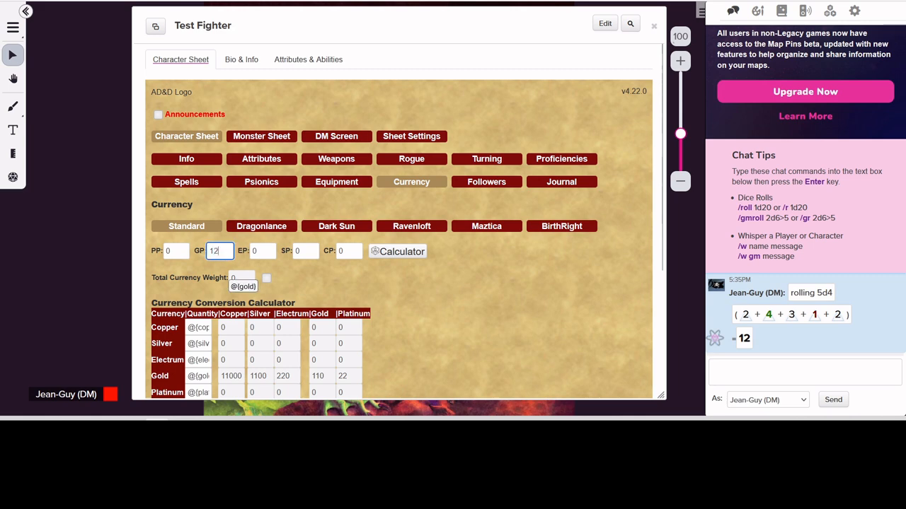
click(422, 282)
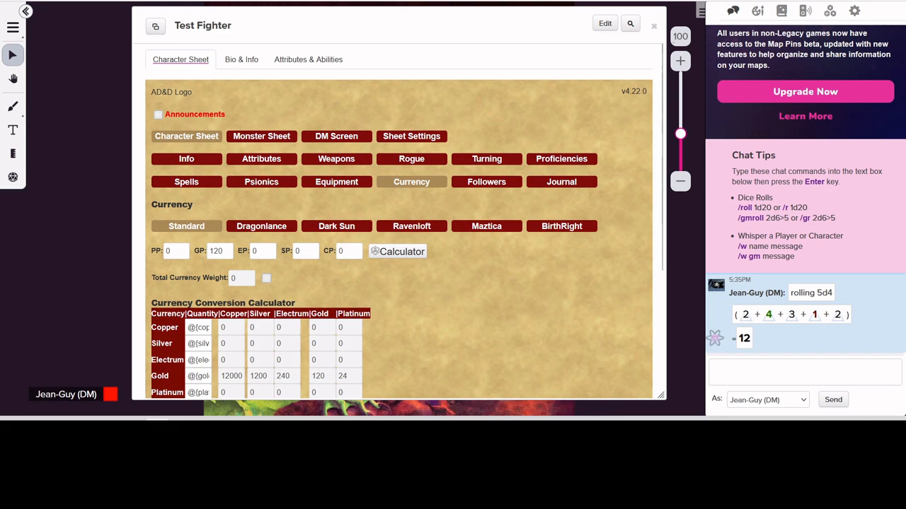
Step: Switch to the equipment template in OpenOffice Calc, filter the category to Armor, and enter quantity 1 for Chain mail and Shield, Medium
drag(2, 124, 212, 37)
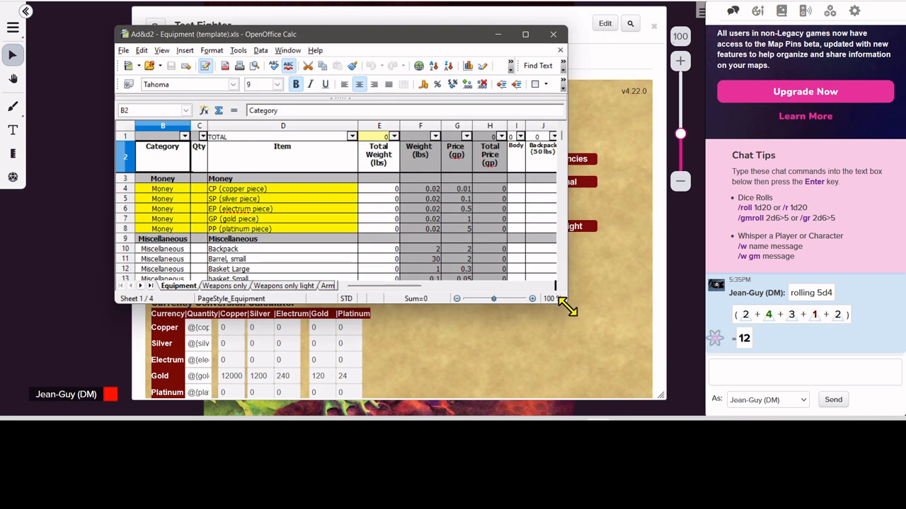
drag(566, 304, 648, 374)
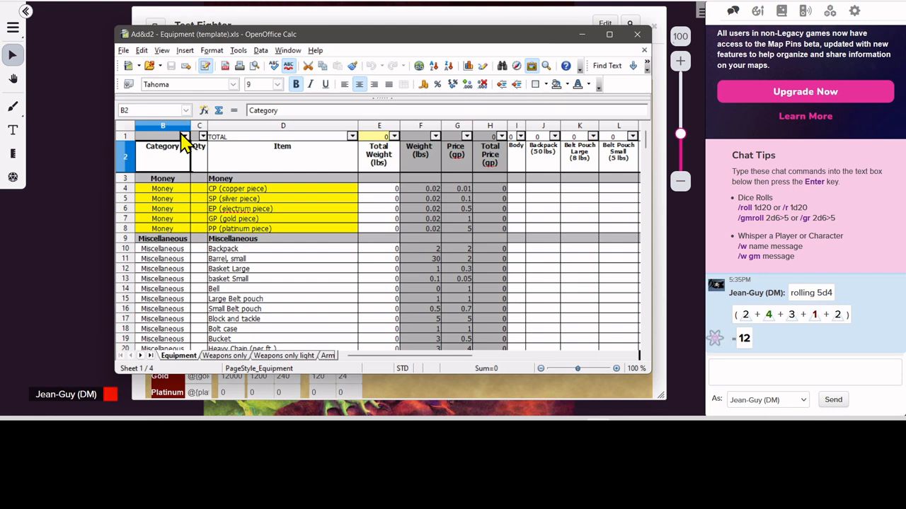
click(184, 137)
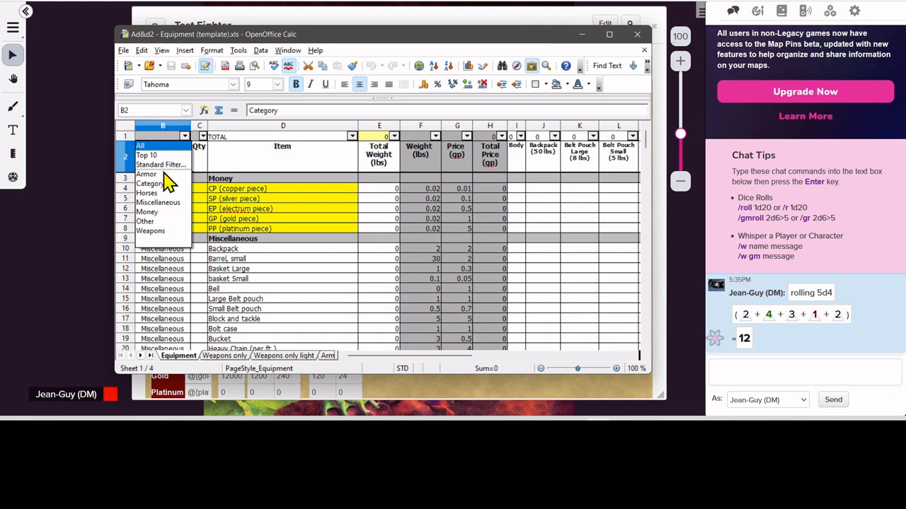
click(164, 174)
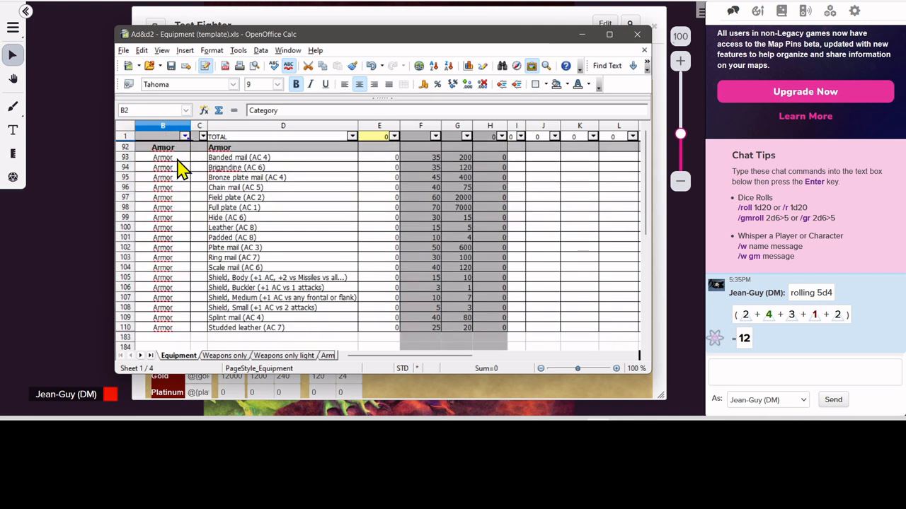
click(201, 188)
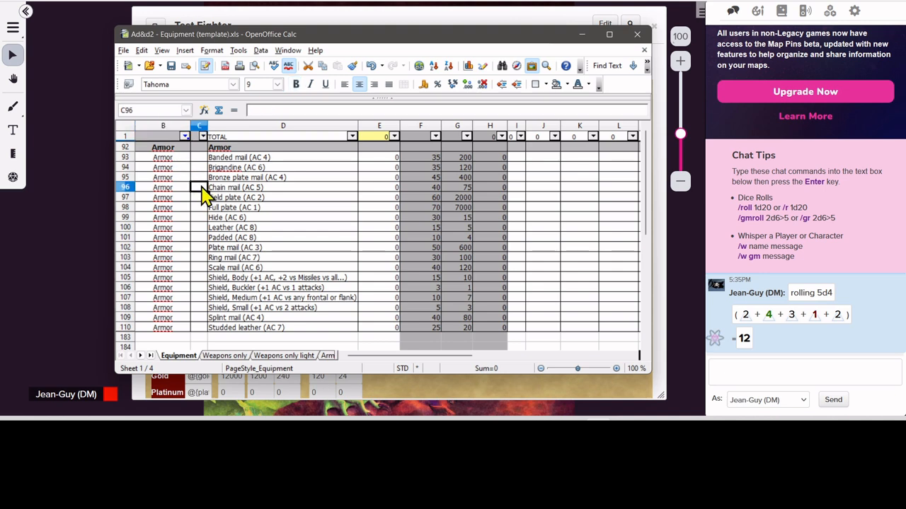
text(1)
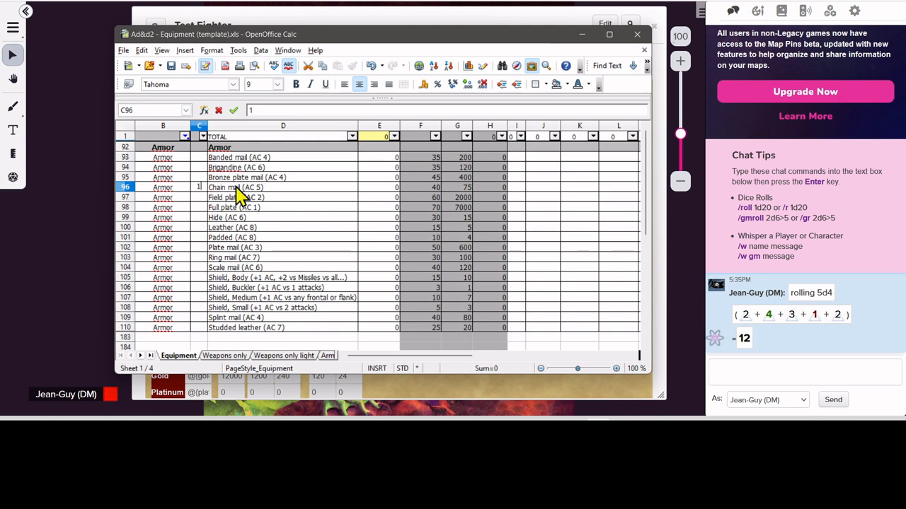
click(199, 298)
text(1)
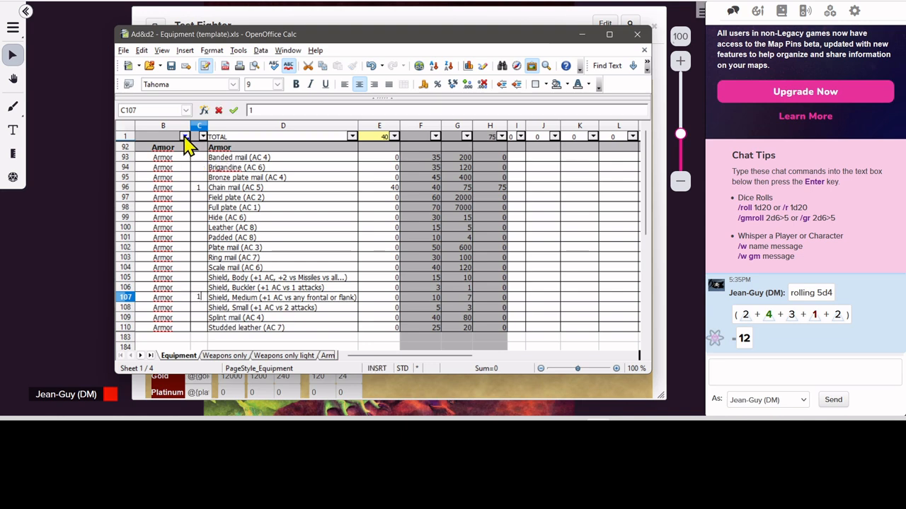
Step: Filter the category to Weapons and enter quantities of 1 Battle axe, 2 Daggers and 1 Hand / throwing axe
click(185, 137)
click(165, 232)
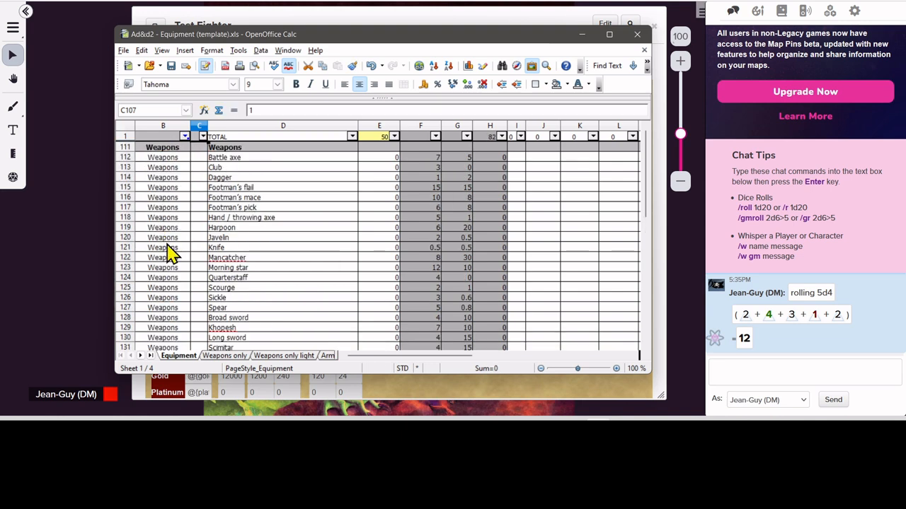
click(199, 157)
text(1)
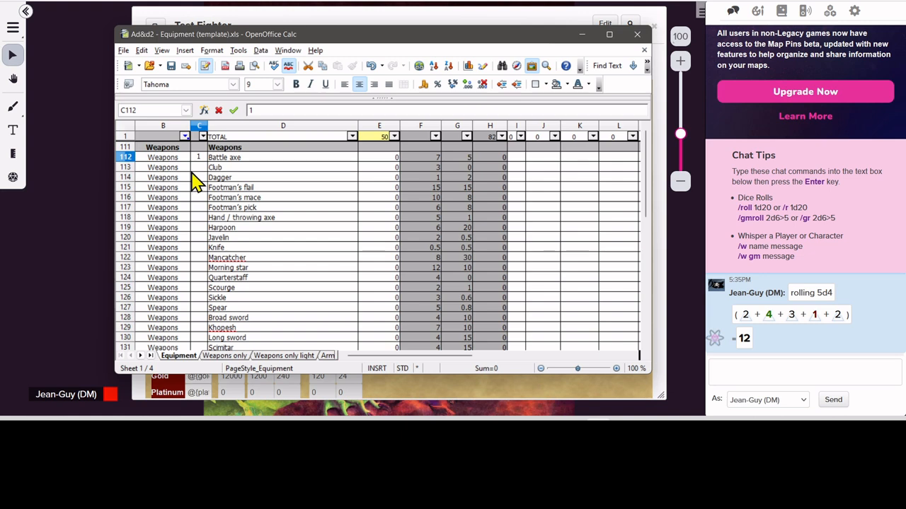
click(199, 177)
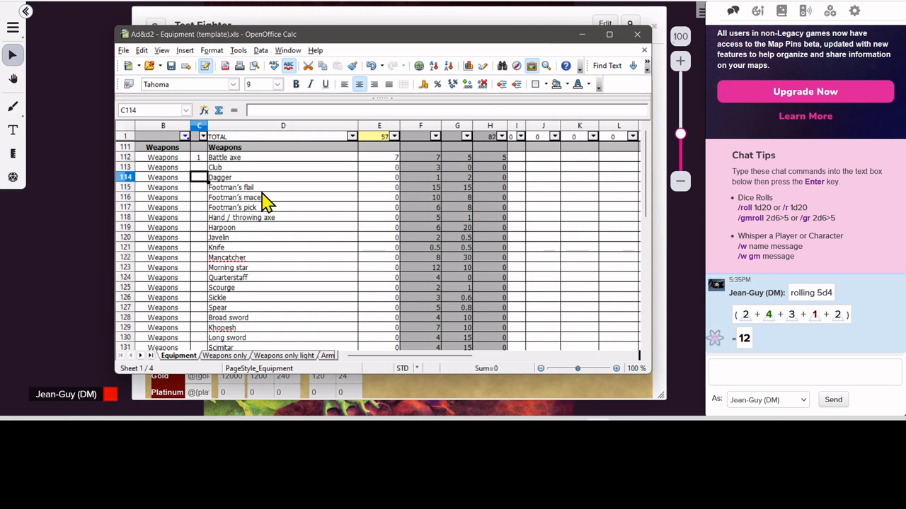
text(2)
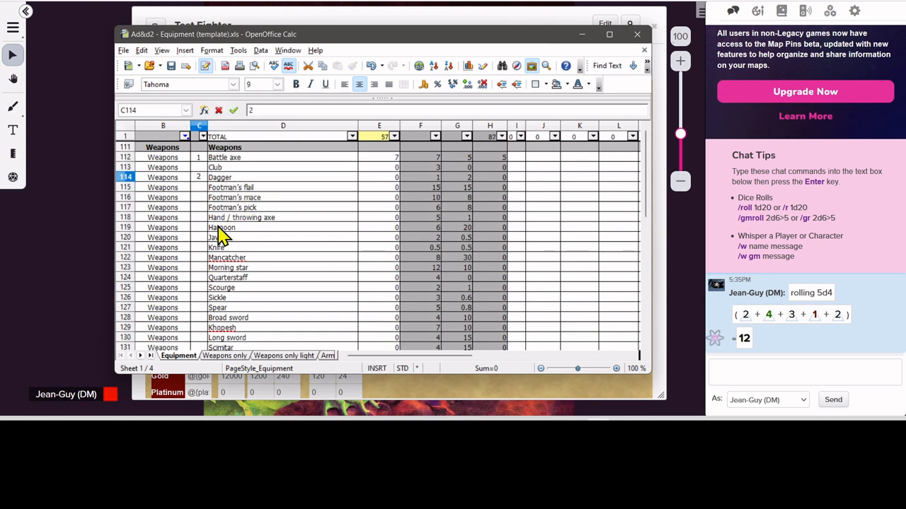
click(201, 218)
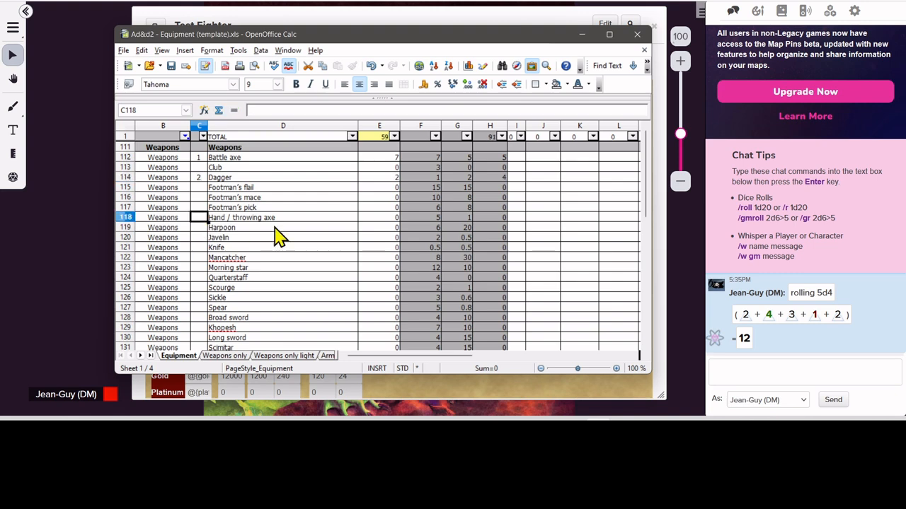
text(1)
click(204, 238)
Step: Filter the category to Miscellaneous and enter quantity 1 for the Backpack and the Large Belt pouch
click(185, 136)
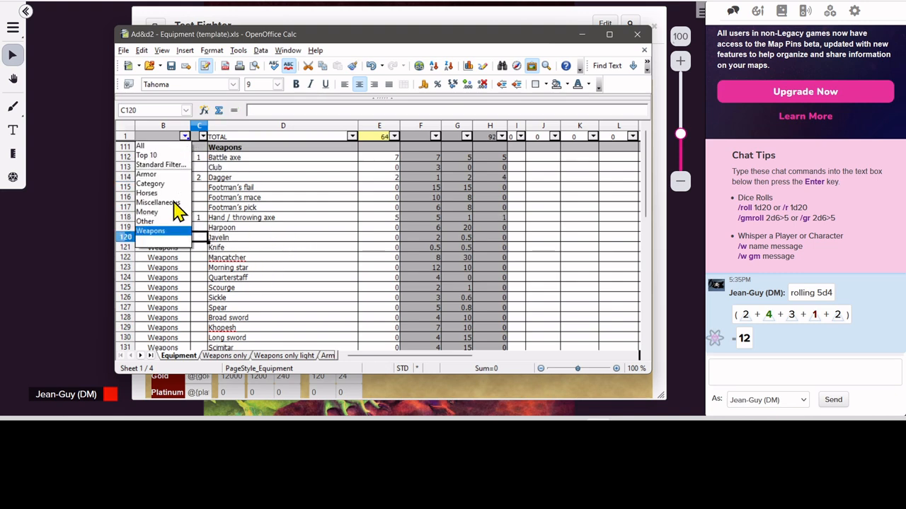
click(174, 203)
click(199, 157)
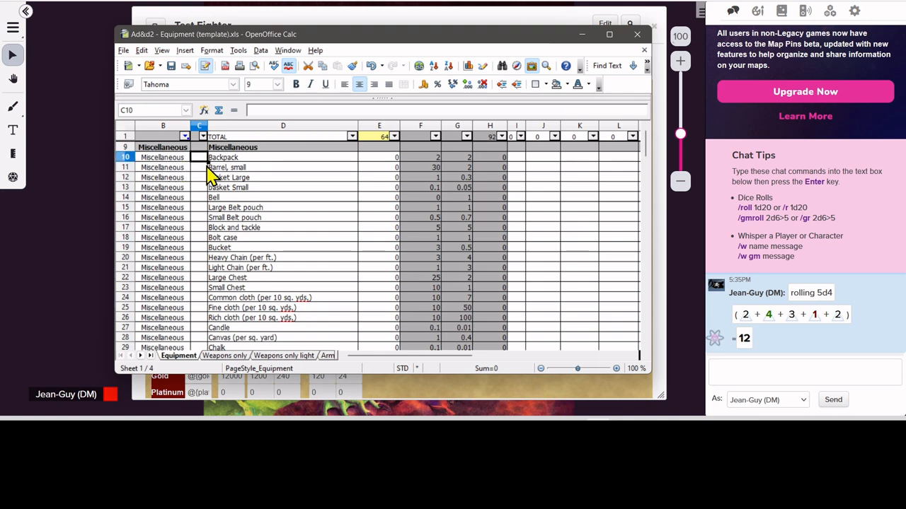
text(1)
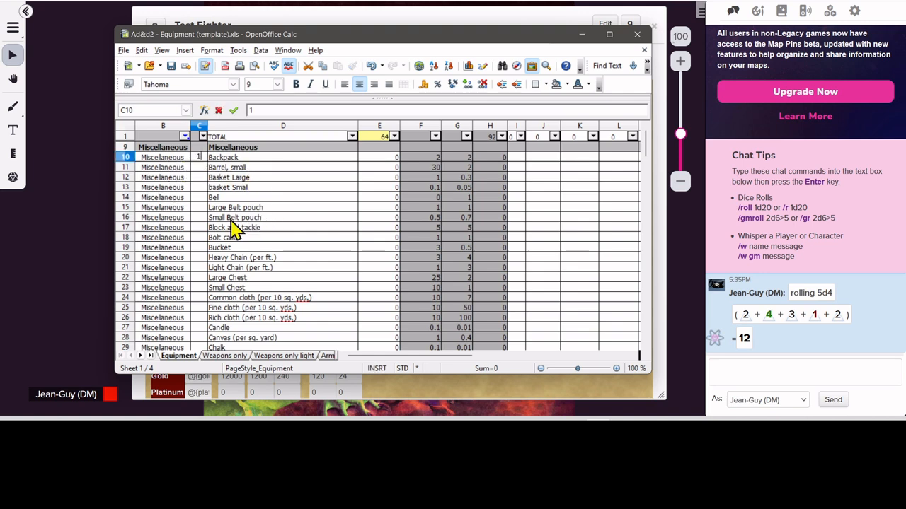
click(198, 207)
text(1)
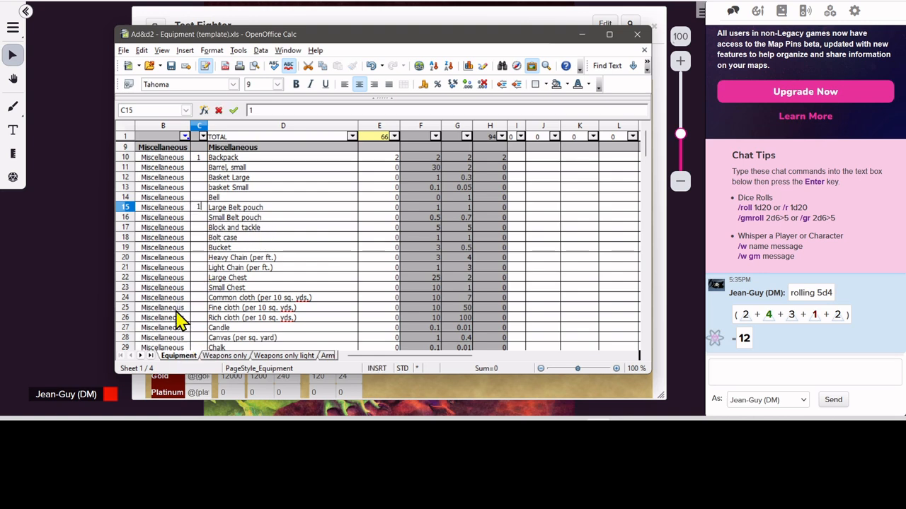
Step: Show all categories again and apply a standard filter that keeps only rows whose Qty is not empty
click(185, 137)
click(170, 146)
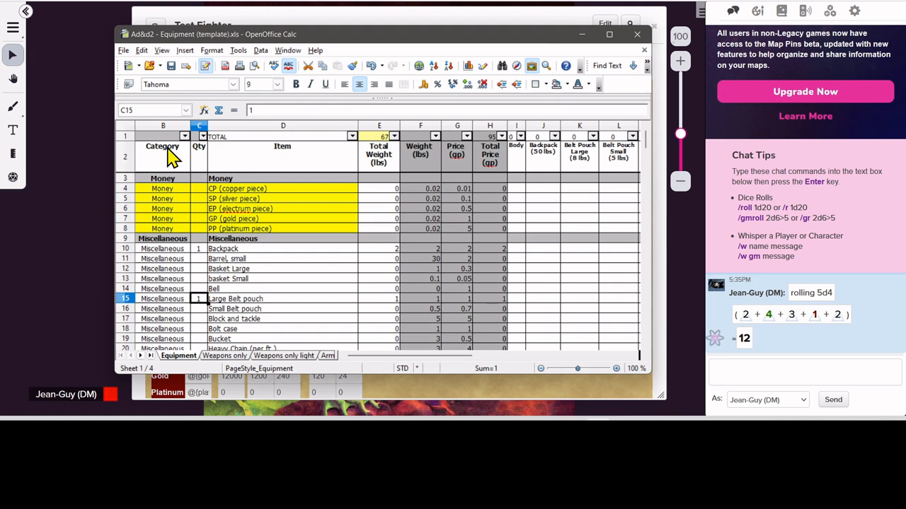
click(203, 137)
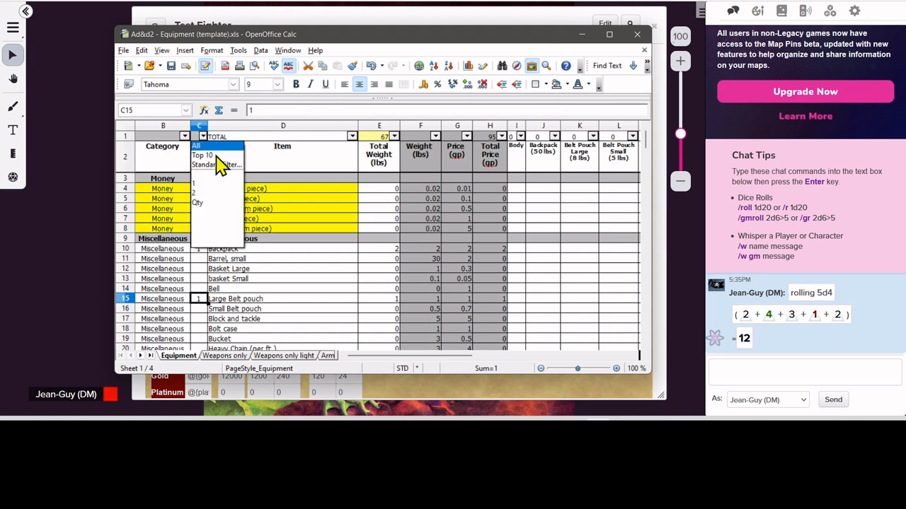
click(216, 165)
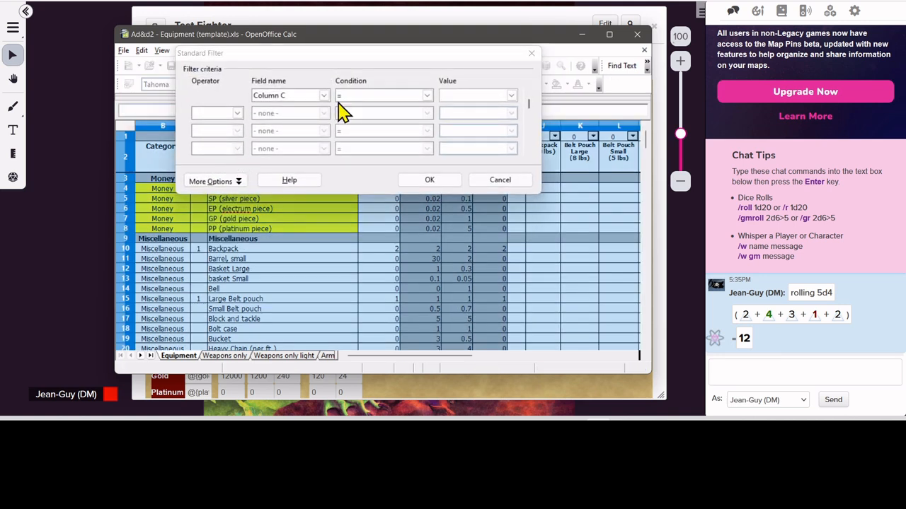
click(511, 96)
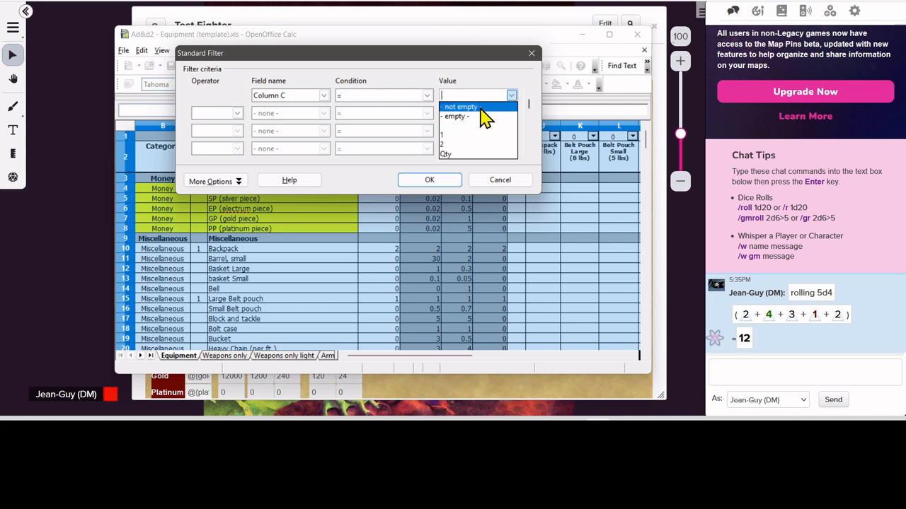
click(486, 116)
click(429, 180)
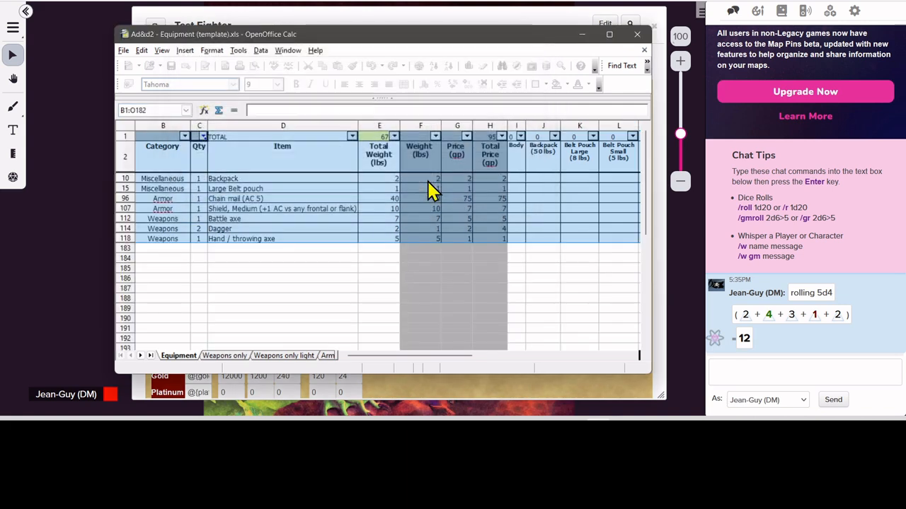
Step: Copy the Item and Total Weight cells of the purchased equipment, from Backpack through Hand / throwing axe
click(175, 181)
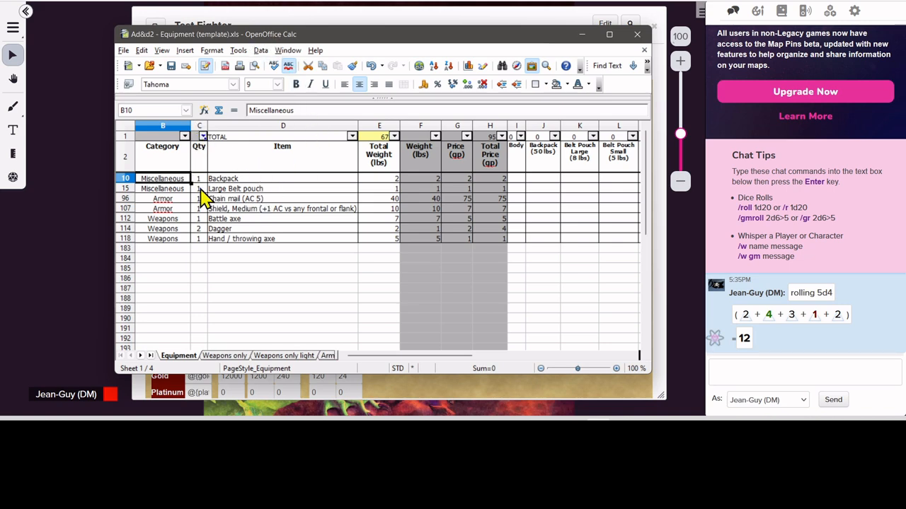
click(225, 181)
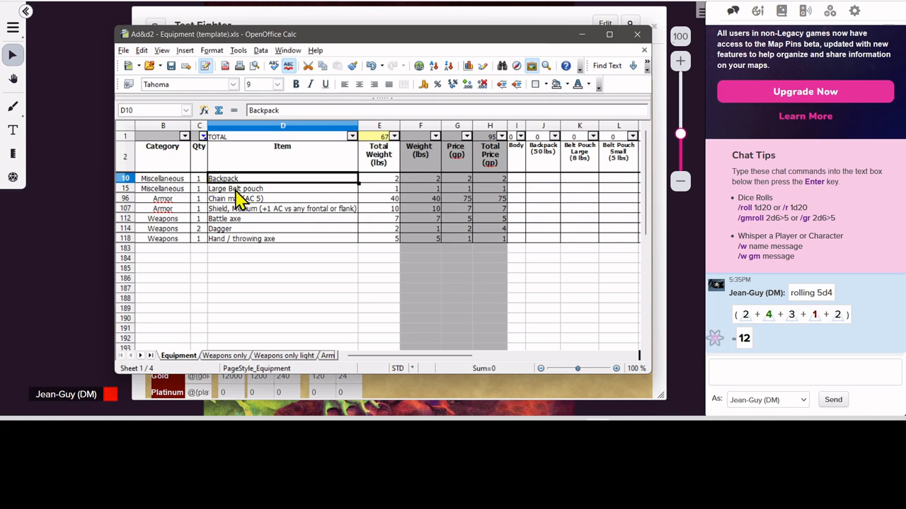
click(237, 189)
click(241, 180)
shift+click(376, 241)
key(ctrl+c)
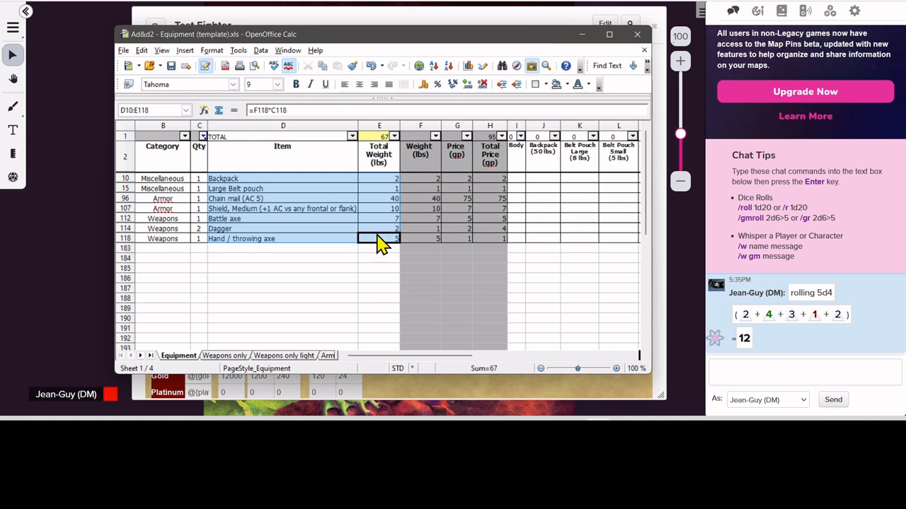
Step: Switch to the Roll20 character sheet, open the Equipment section and hide the Worn Equipment table
drag(389, 34, 0, 85)
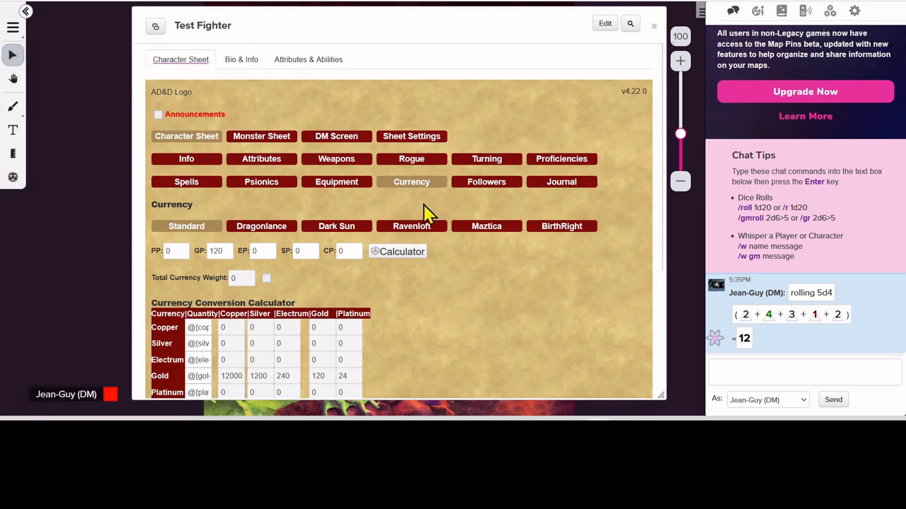
click(351, 186)
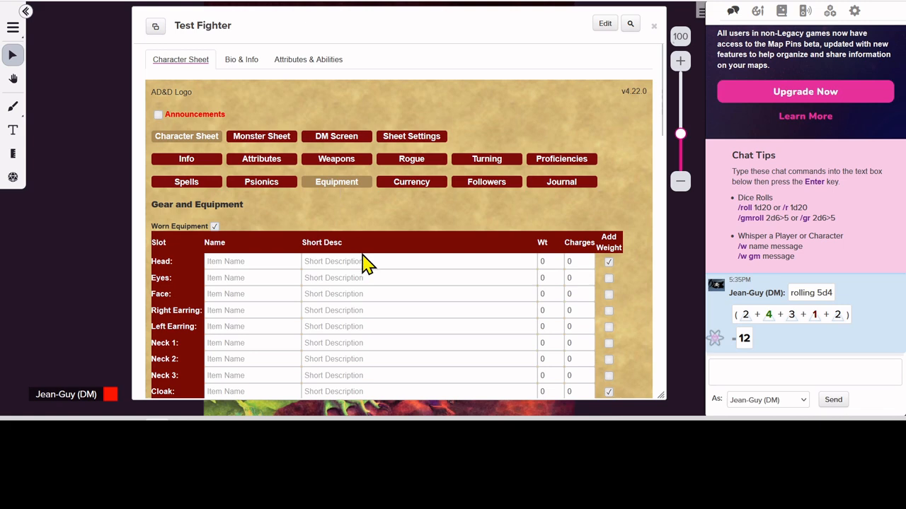
click(216, 227)
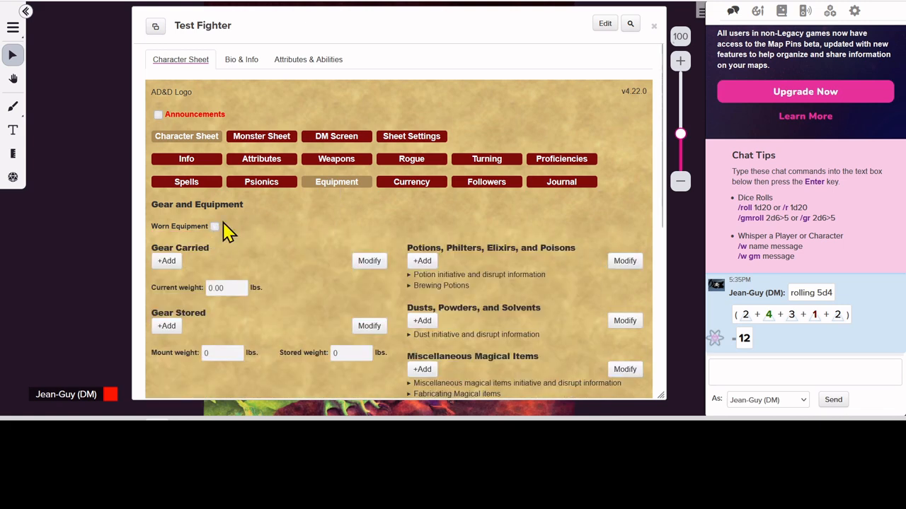
Step: Replace the old text in the equipment Notes with the copied list of items and weights
scroll(270, 233, down, 5)
scroll(274, 232, down, 1)
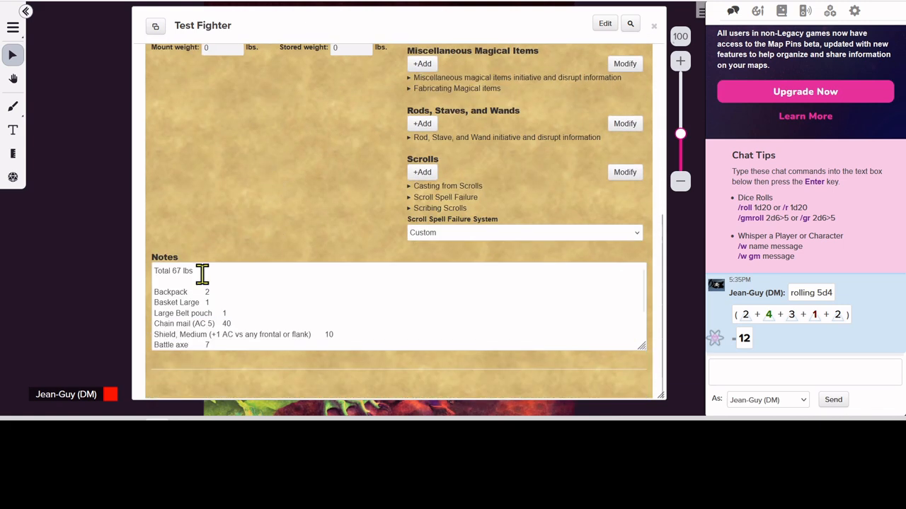
click(203, 273)
key(ctrl+a)
key(Delete)
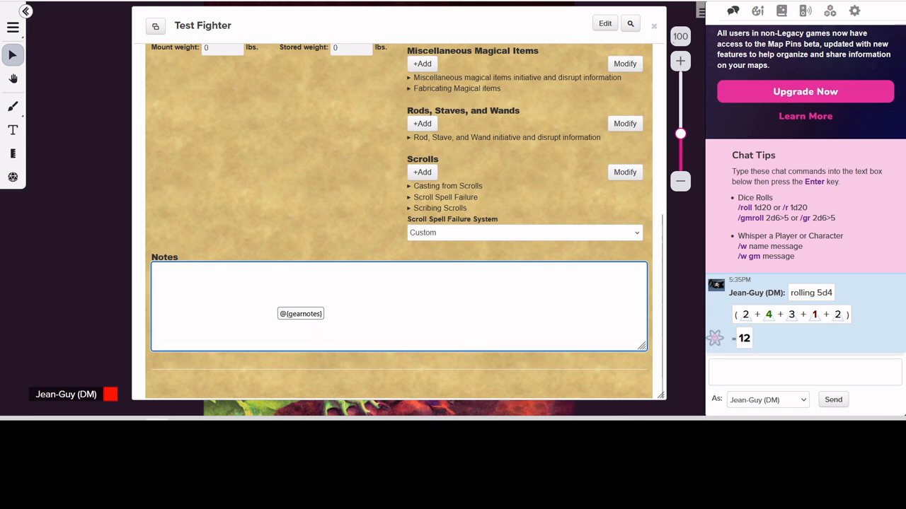
key(ctrl+v)
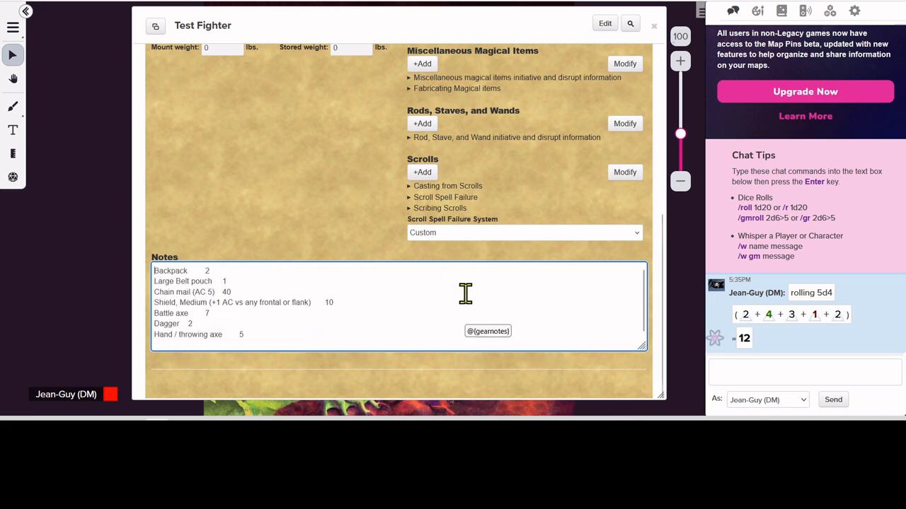
Step: Check the spreadsheet's total weight and head the gear notes with "Total 67 lbs" followed by one blank line
key(Return)
key(Return)
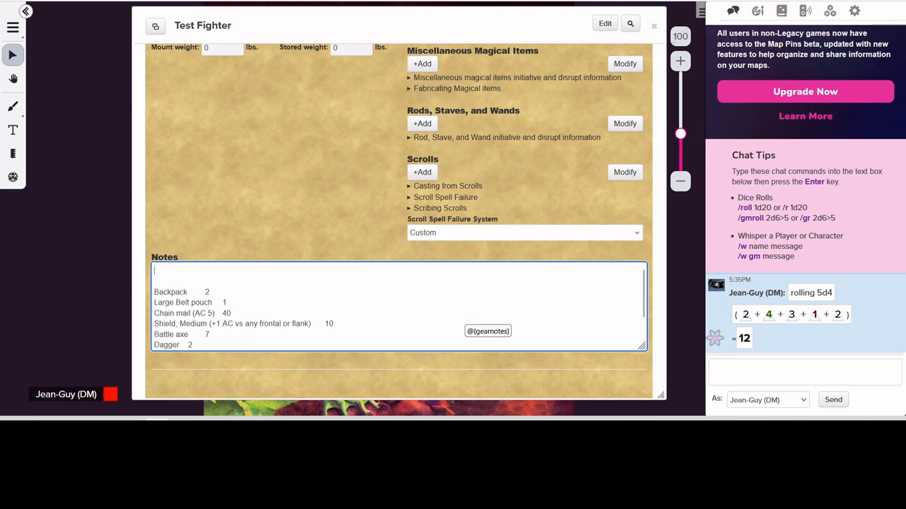
drag(2, 78, 441, 63)
click(390, 163)
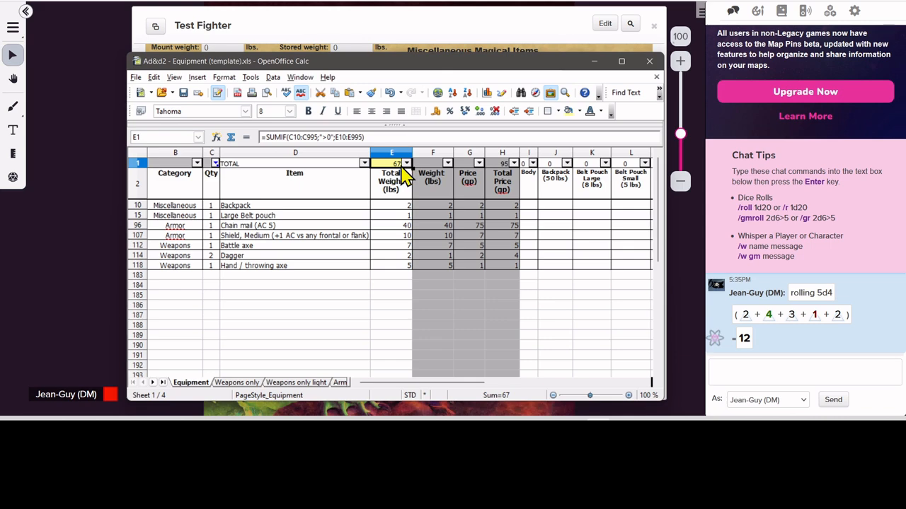
drag(455, 60, 1, 75)
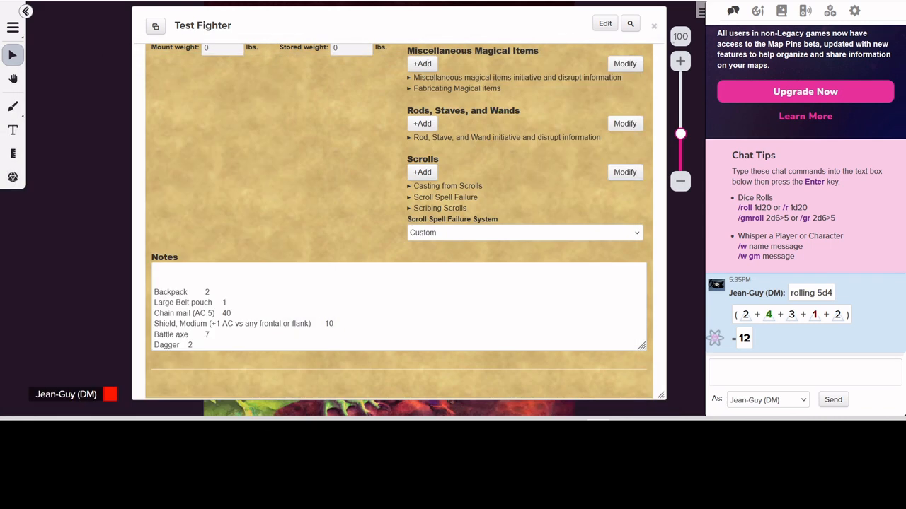
click(194, 269)
text(67)
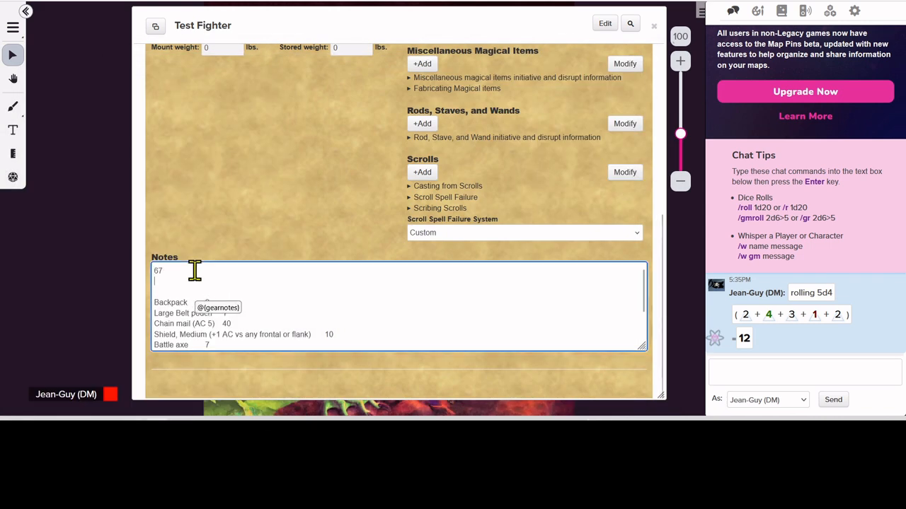
text(Total 67 lbs)
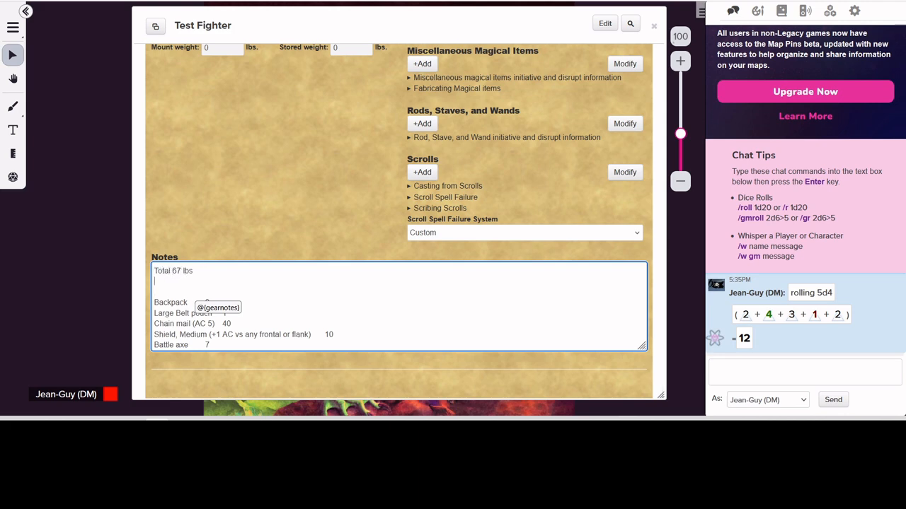
key(Delete)
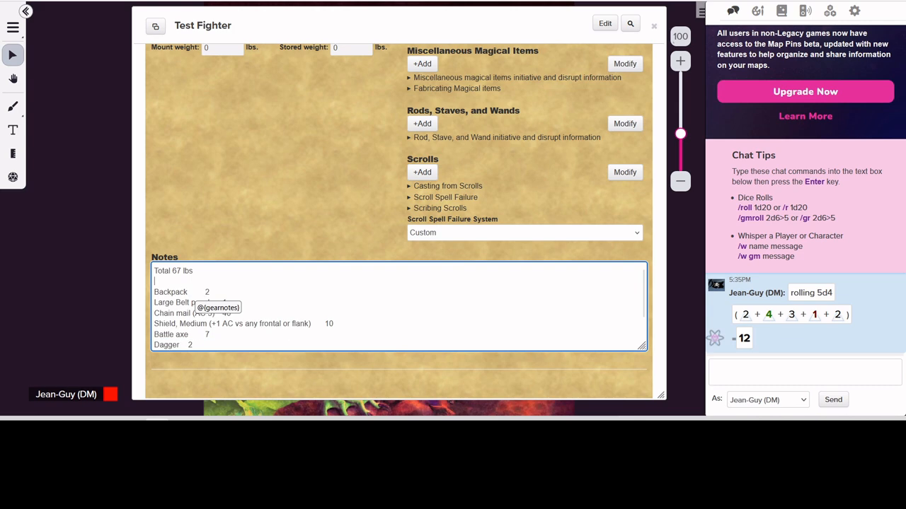
click(257, 198)
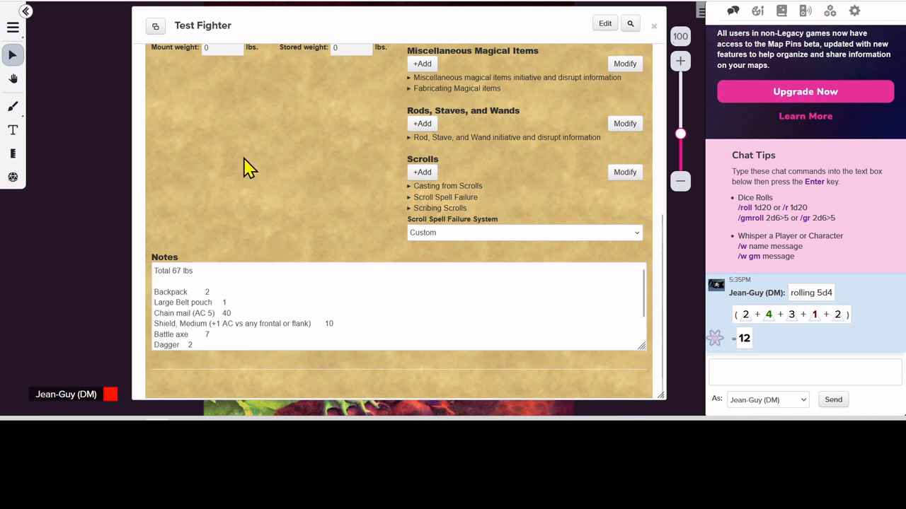
Step: Add Backpack and Large Belt pouch as entries in the Gear Carried list
scroll(262, 179, up, 4)
scroll(259, 182, down, 2)
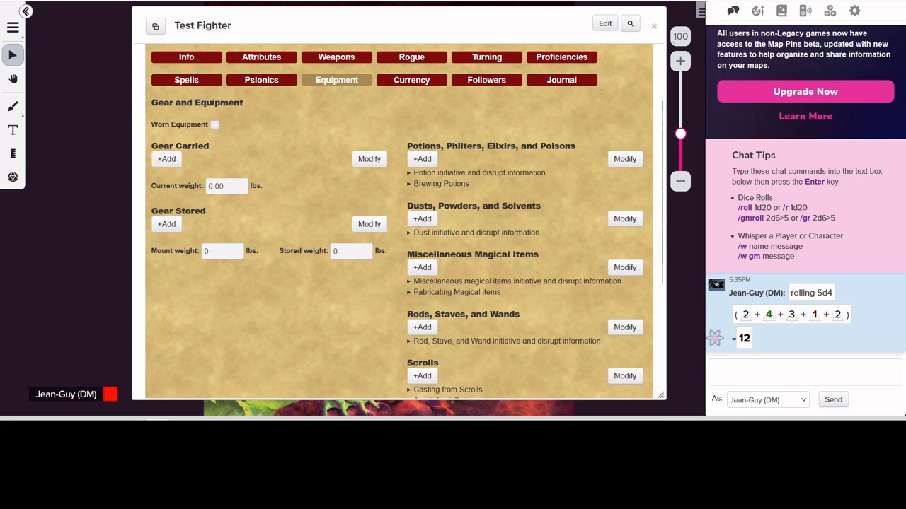
drag(0, 88, 555, 58)
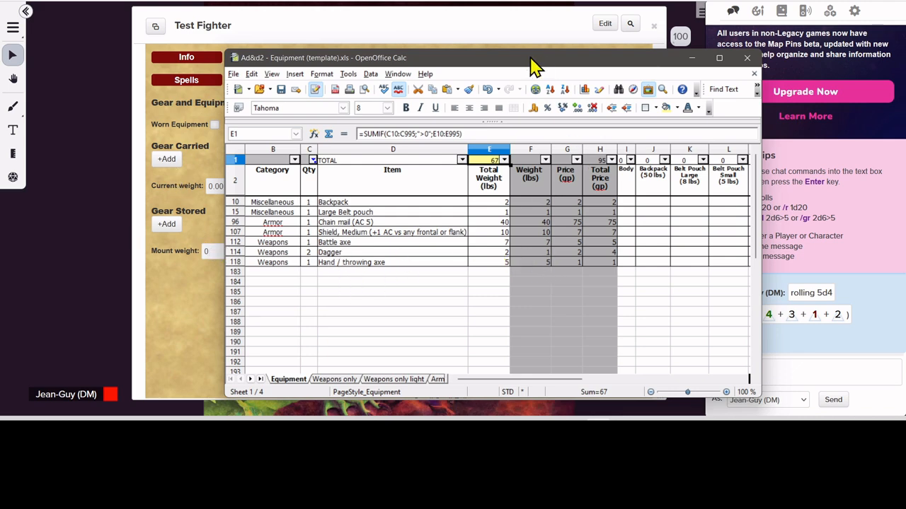
drag(535, 66, 0, 99)
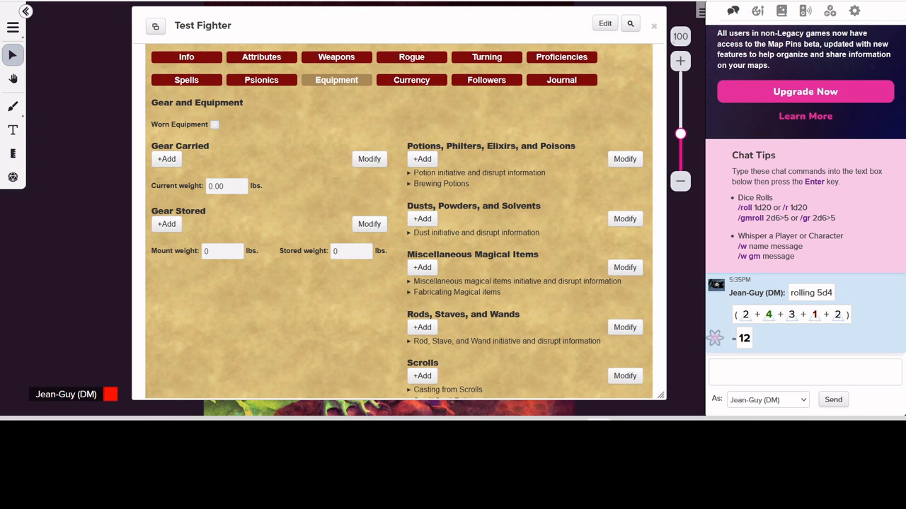
click(167, 160)
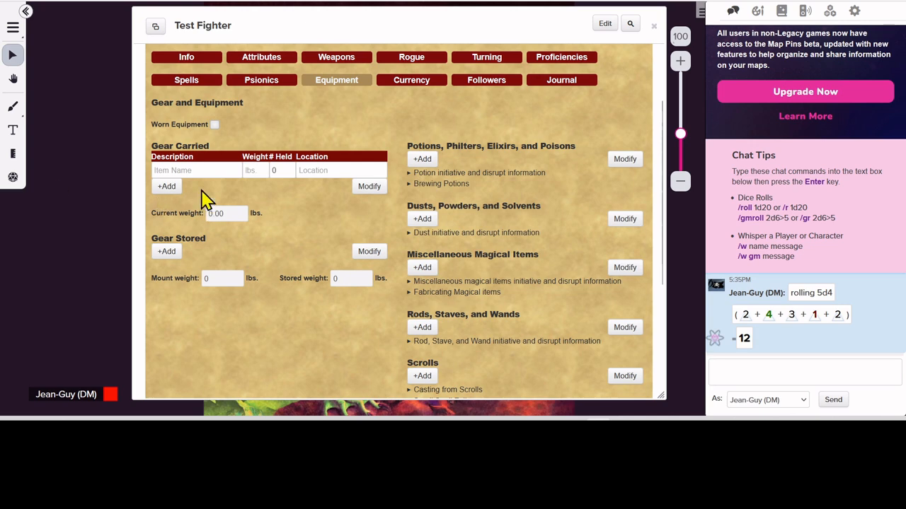
click(193, 170)
text(Backpack)
click(168, 189)
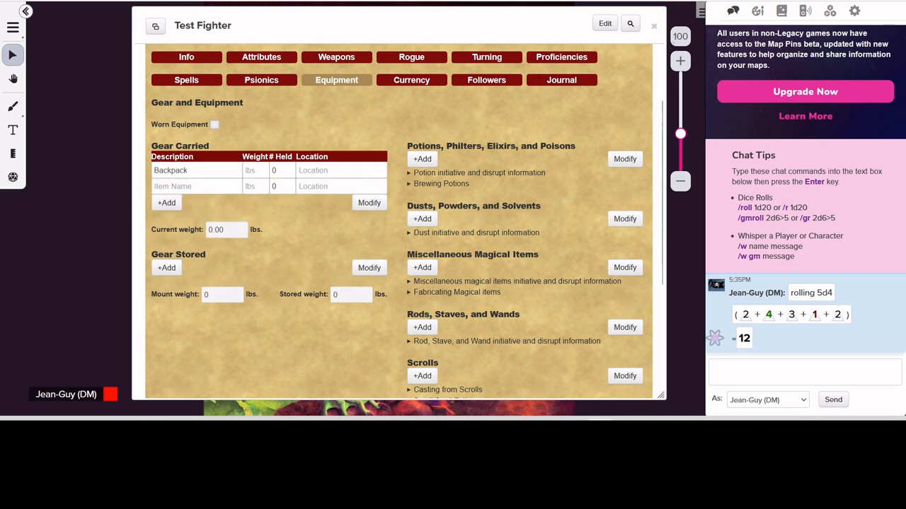
click(183, 186)
text(Large Belt pouch)
Step: Add Chain mail (AC 5) and Shield, Medium (+1 AC vs any frontal or flank) to the Gear Carried list
click(165, 205)
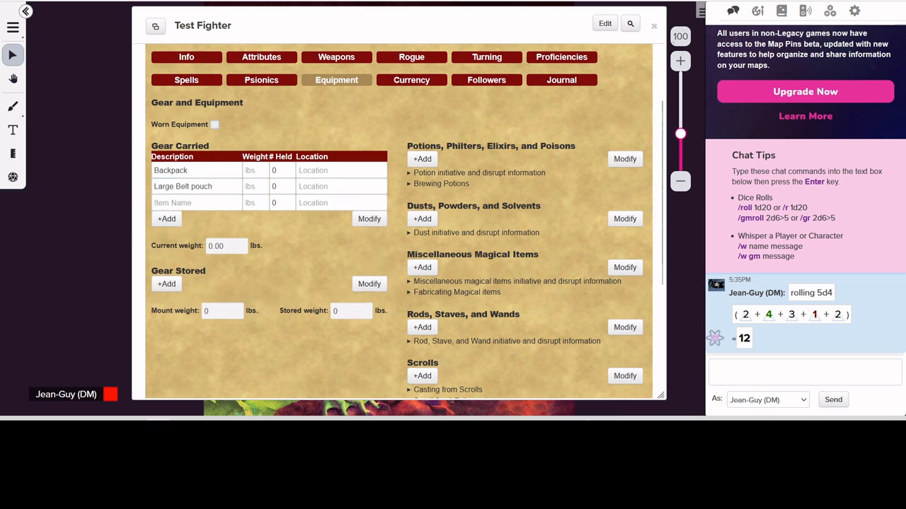
click(213, 202)
text(Chain mail (AC 5))
click(167, 220)
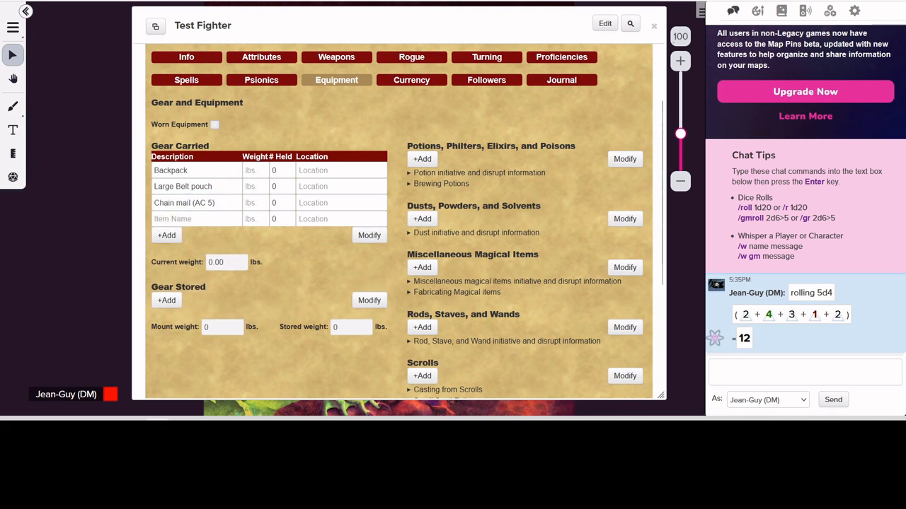
click(191, 218)
key(ctrl+v)
Step: Add Battle axe, Dagger and Hand / throwing axe as further entries in the Gear Carried list
click(168, 238)
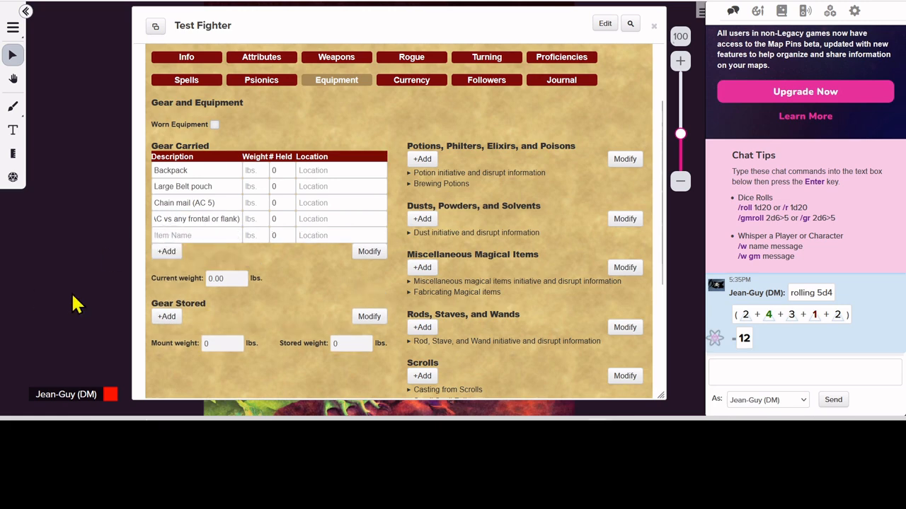
click(196, 234)
text(Battle axe)
click(167, 253)
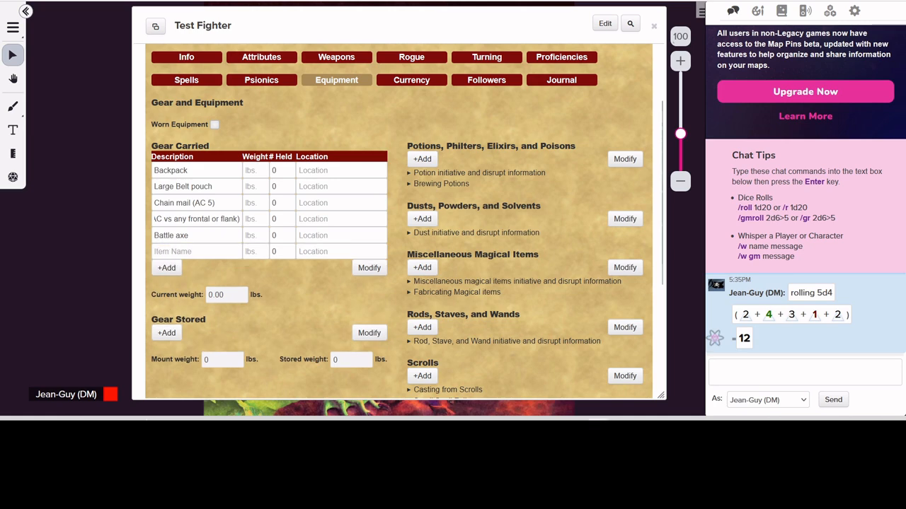
click(178, 249)
text(Dagger)
click(170, 270)
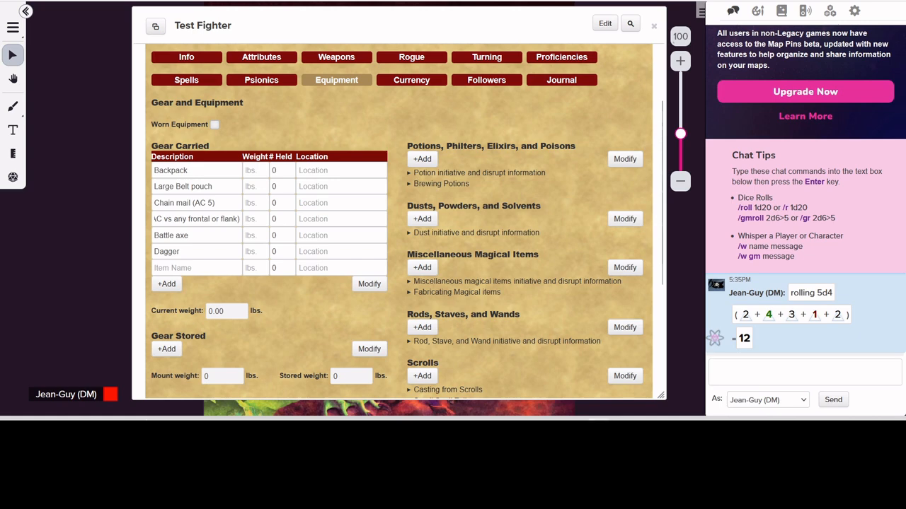
click(210, 267)
text(Hand / throwing axe)
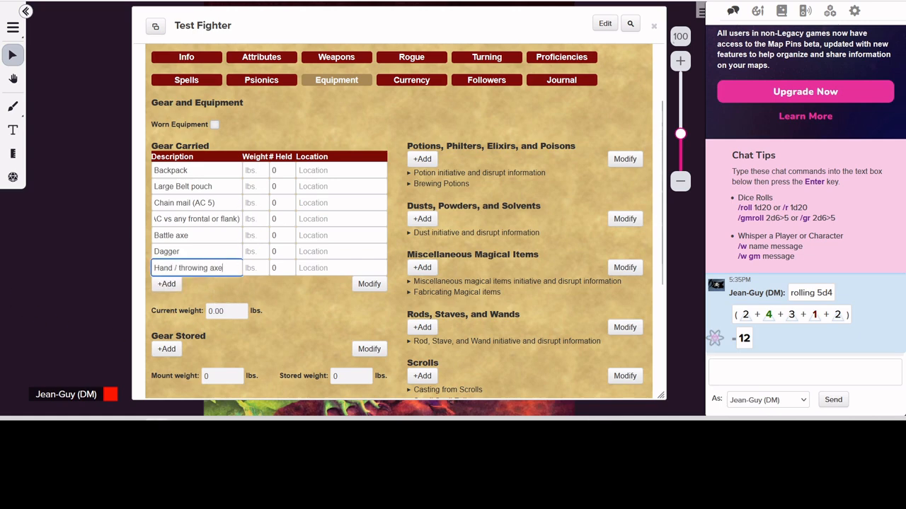
Step: Set the carried weights to 2 for Backpack, 1 for Large Belt pouch, 40 for Chain mail and 10 for the shield
key(alt+Tab)
click(257, 170)
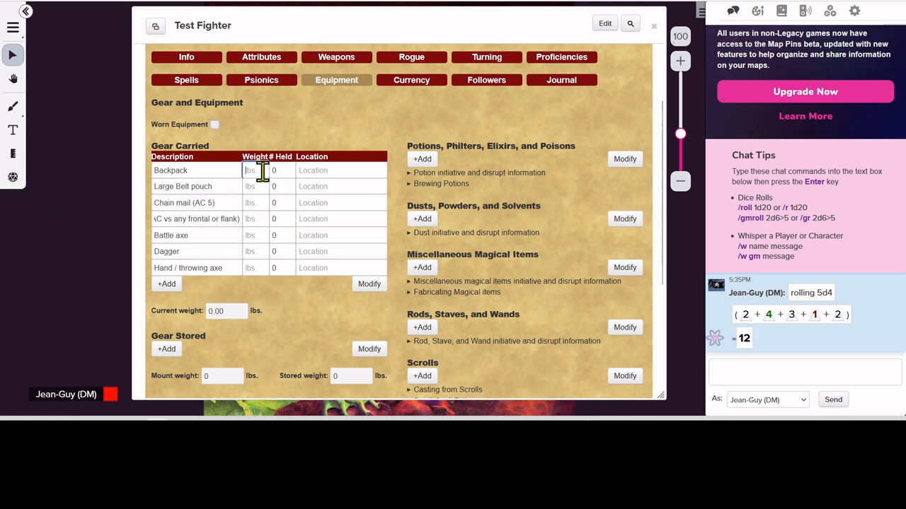
text(2)
click(259, 188)
text(1)
click(261, 203)
text(40)
click(258, 219)
text(10)
Step: Set the carried weights to 7 for Battle axe, 1 for Dagger and 5 for Hand / throwing axe
click(251, 235)
text(7)
click(260, 252)
text(1)
click(254, 268)
text(5)
Step: Set the number held to 1 for every item in the Gear Carried list, from Backpack to Hand / throwing axe
click(286, 173)
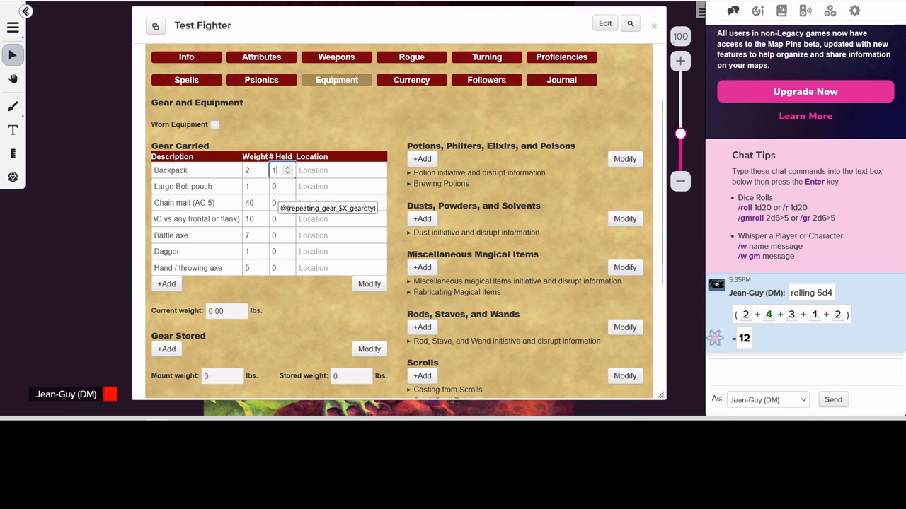
drag(278, 186, 265, 185)
text(1)
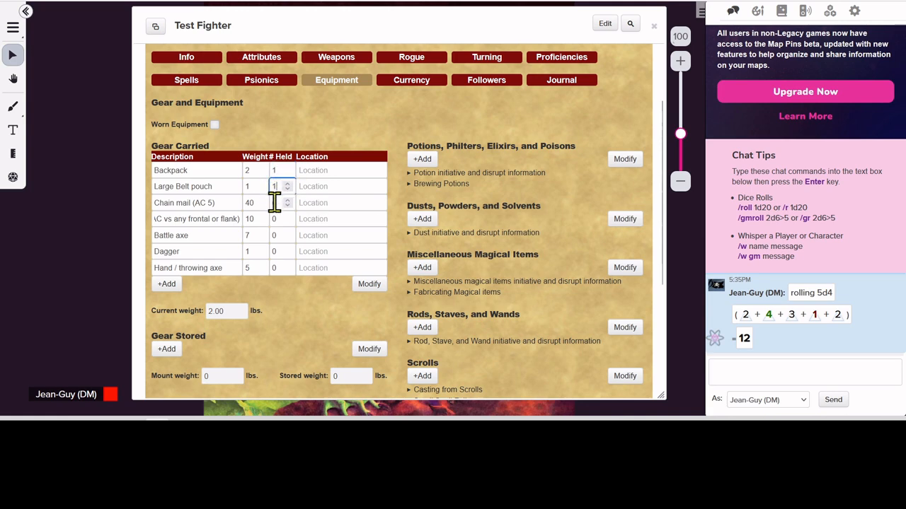
click(274, 202)
text(1)
click(275, 219)
text(1)
click(280, 236)
text(1)
click(270, 252)
text(1)
click(273, 267)
text(1)
click(278, 316)
Step: Change the number of Daggers held to 2 in the Gear Carried list
drag(279, 255, 269, 255)
text(2)
click(266, 304)
click(225, 233)
Step: Open the Weapons section and look over its ranged and melee weapon tables, ending on Melee
scroll(322, 113, up, 1)
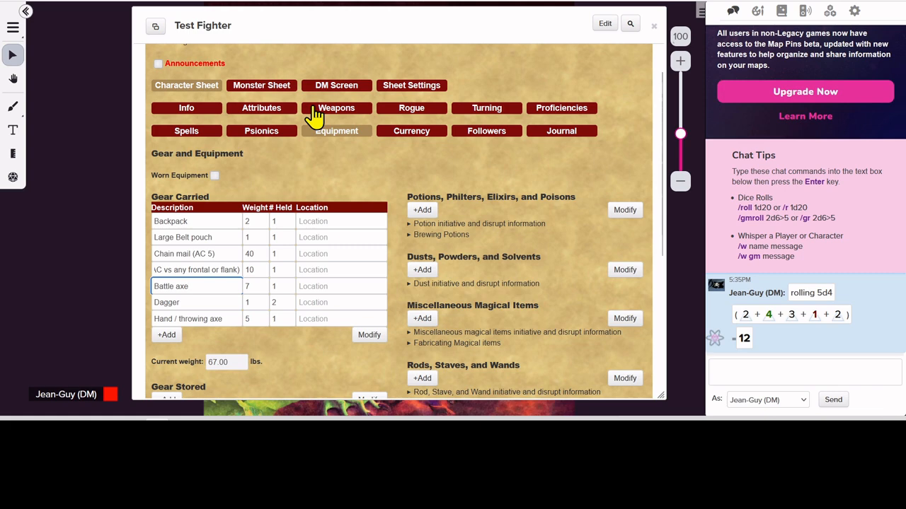
click(315, 113)
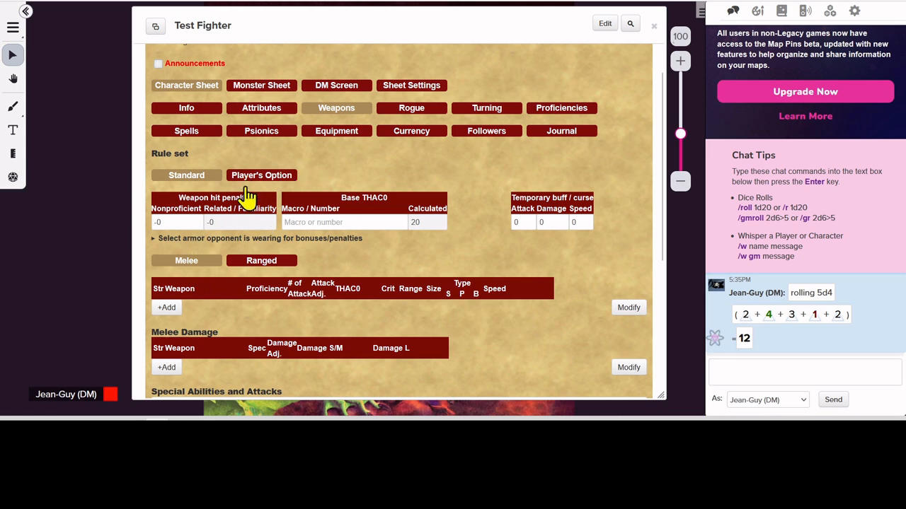
scroll(395, 210, down, 1)
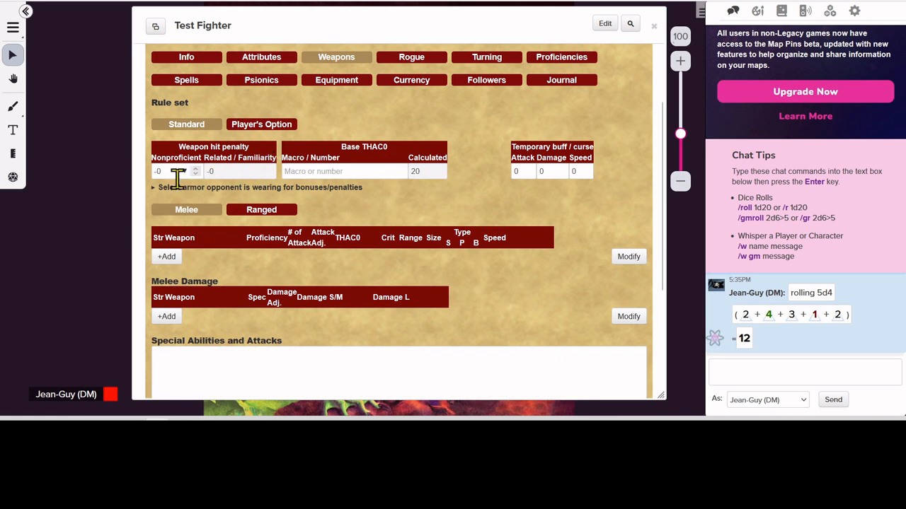
click(281, 215)
click(189, 217)
scroll(228, 257, down, 3)
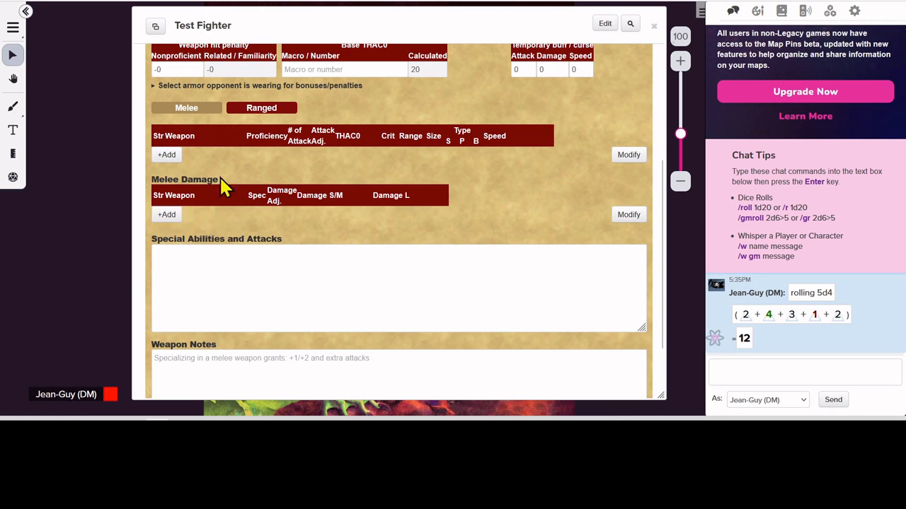
scroll(191, 210, up, 2)
Step: Add a Battle axe to the melee weapons table and set its proficiency to Specialist
click(167, 206)
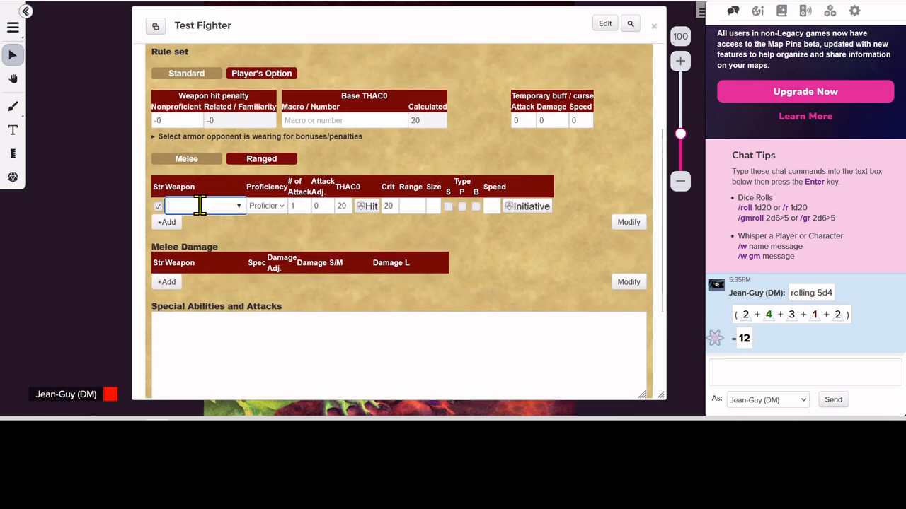
text(Batt)
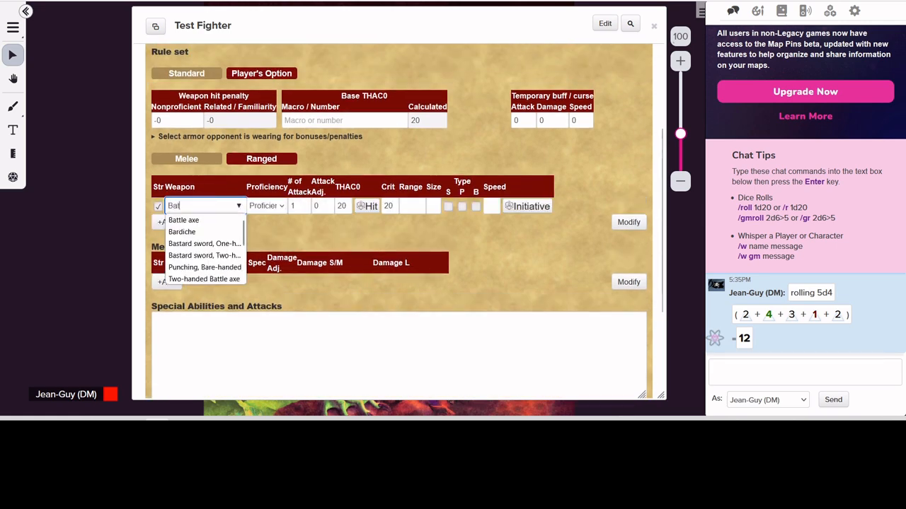
click(186, 220)
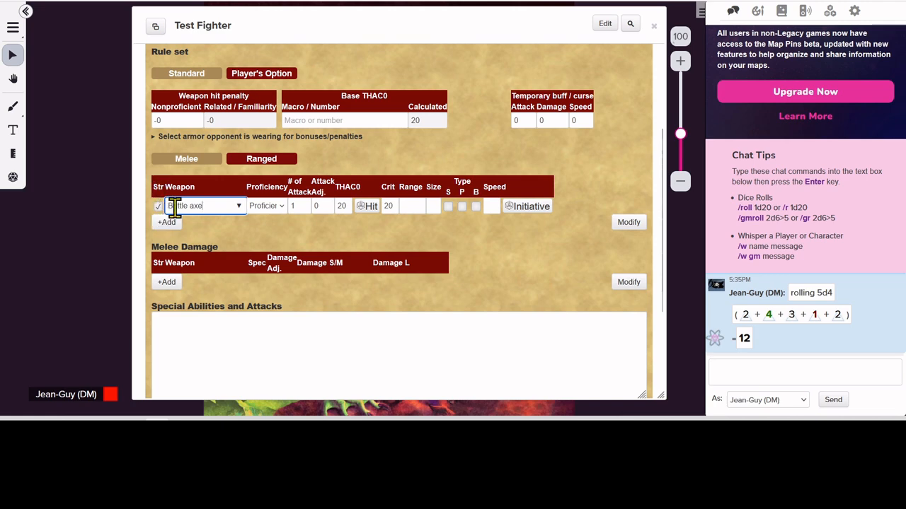
click(277, 208)
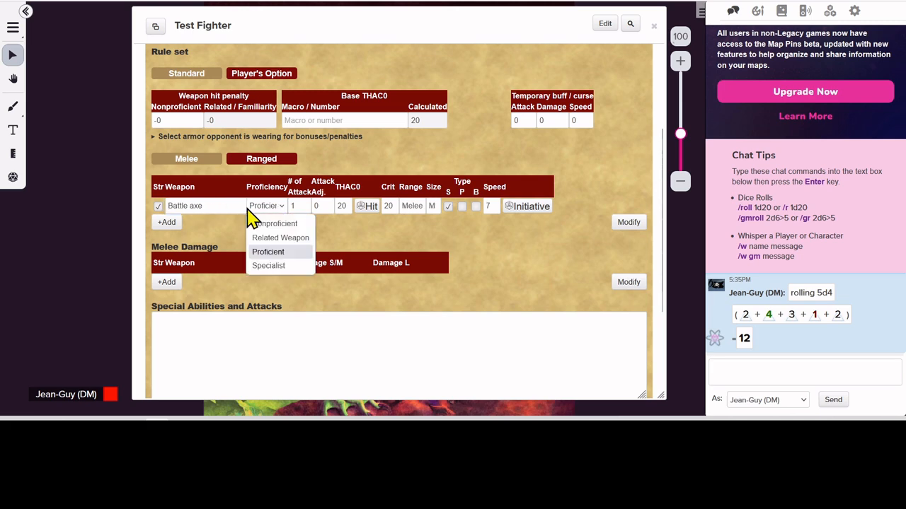
click(264, 271)
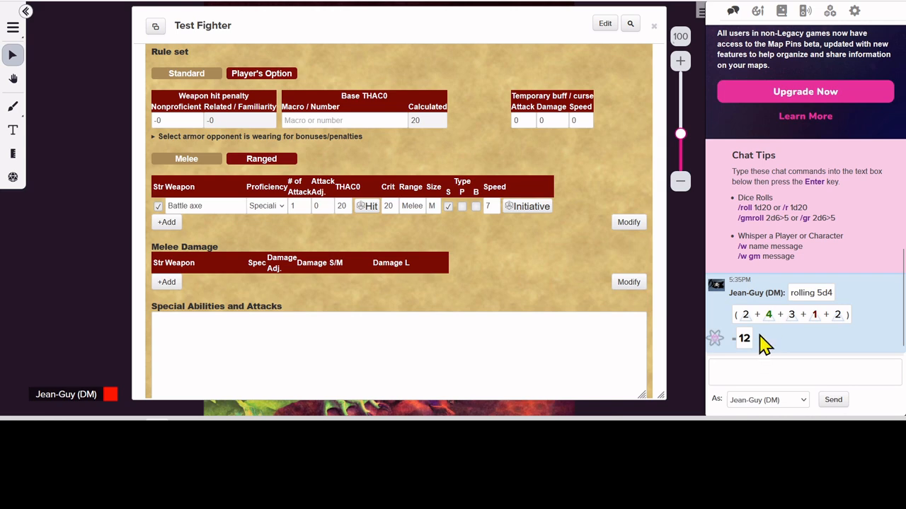
Step: Roll initiative and a hit for the Battle axe, and examine each roll's breakdown in the chat
click(531, 208)
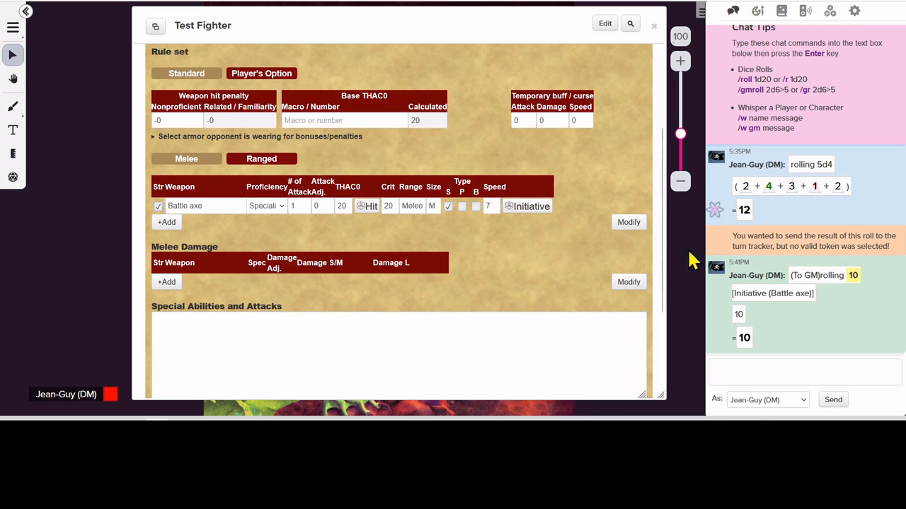
mouse_move(851, 276)
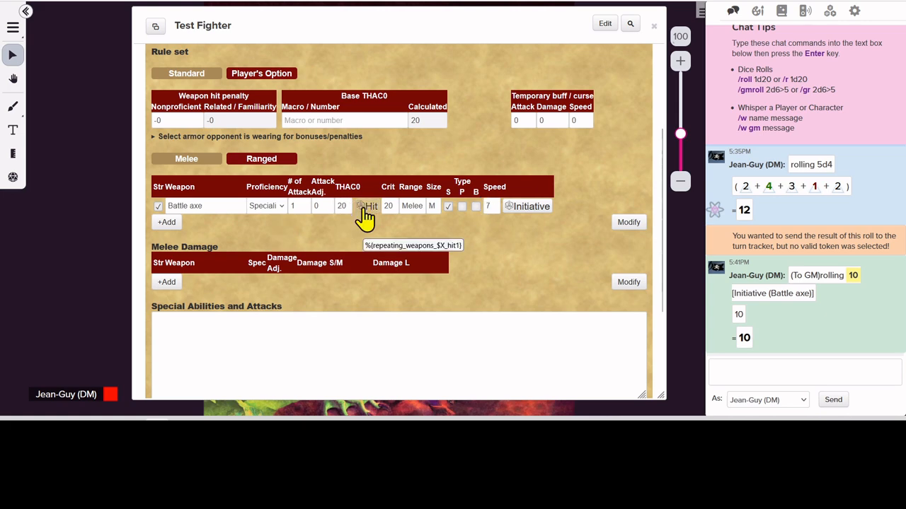
click(366, 216)
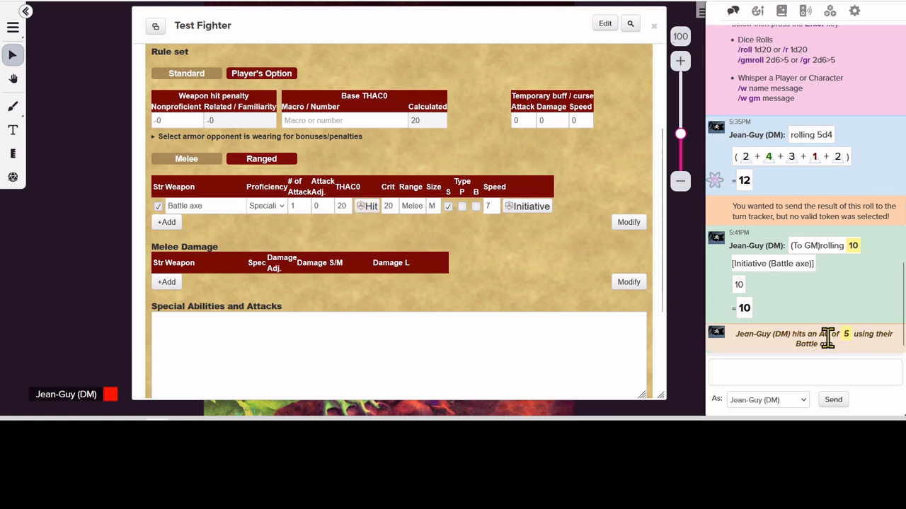
mouse_move(847, 341)
Step: Add a Battle axe with specialization to the Melee Damage table and roll its Small/Medium damage
click(168, 283)
click(205, 282)
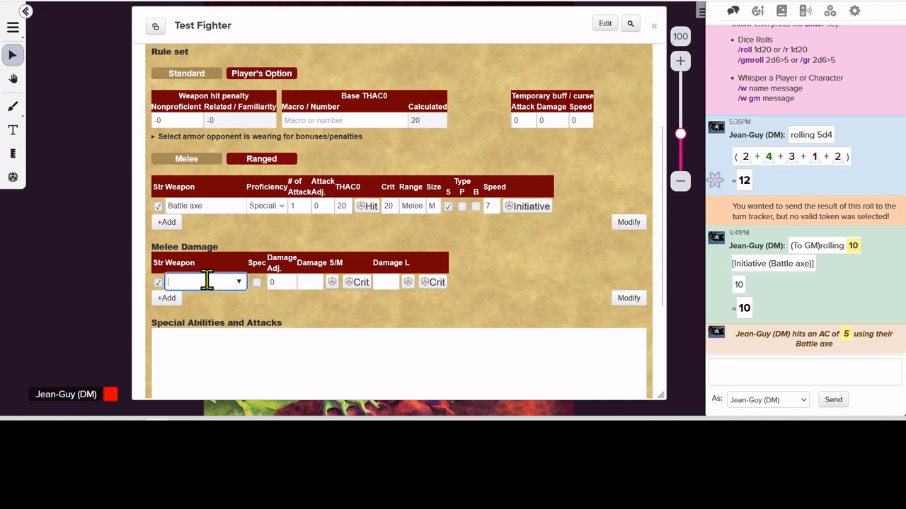
text(Batt)
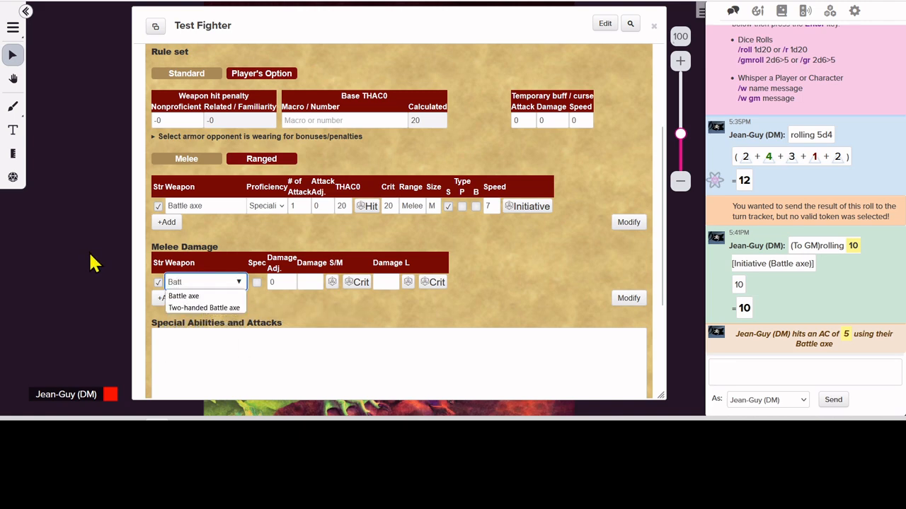
click(190, 297)
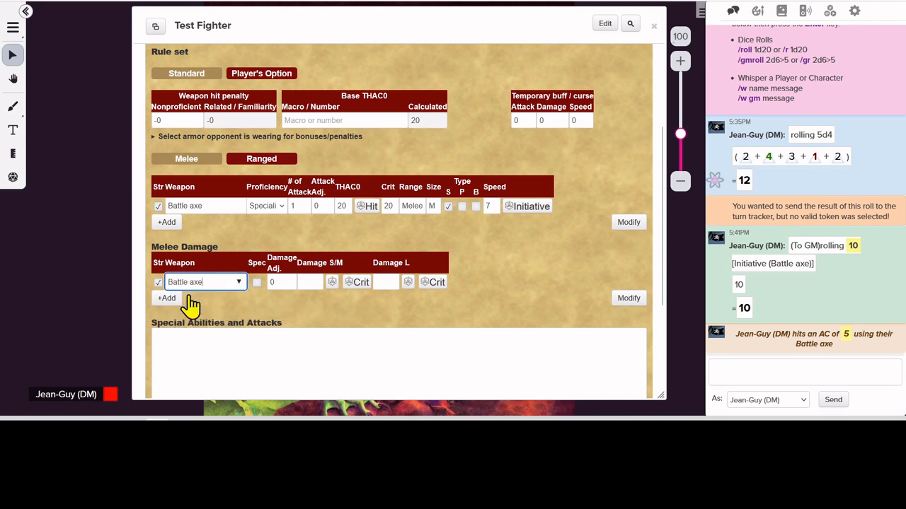
click(256, 283)
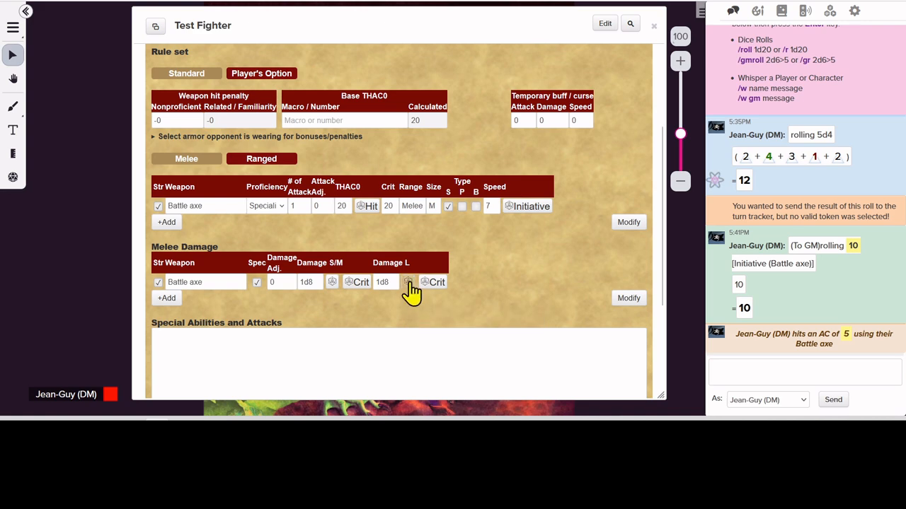
click(332, 283)
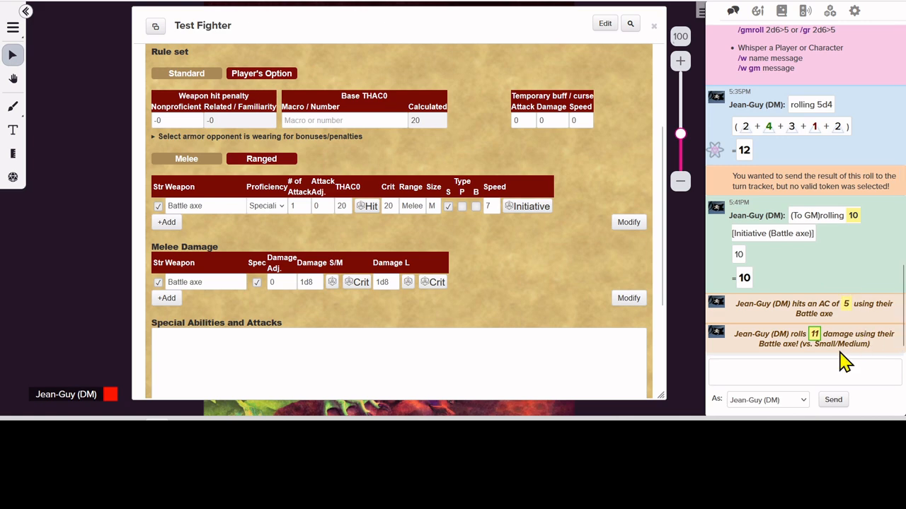
mouse_move(815, 336)
Step: Add a Hand axe to the ranged weapons table and roll its initiative
click(263, 161)
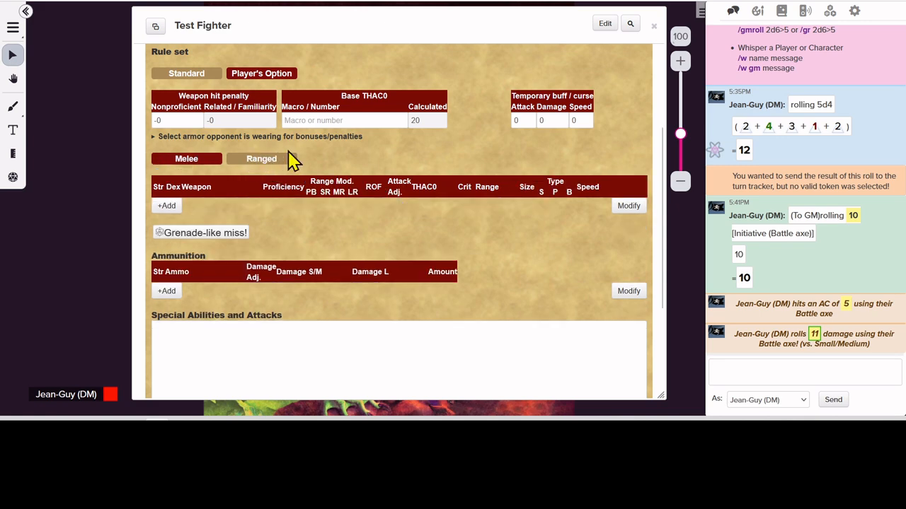
click(168, 207)
click(222, 203)
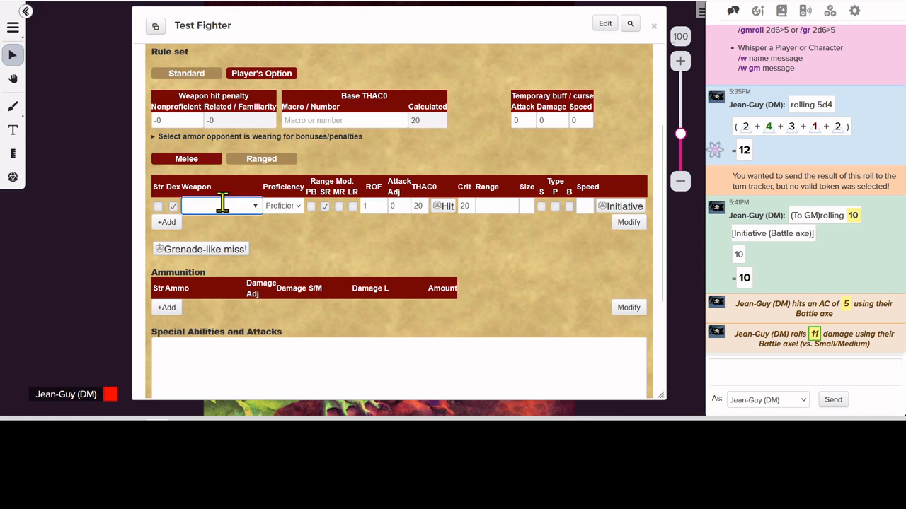
text(han)
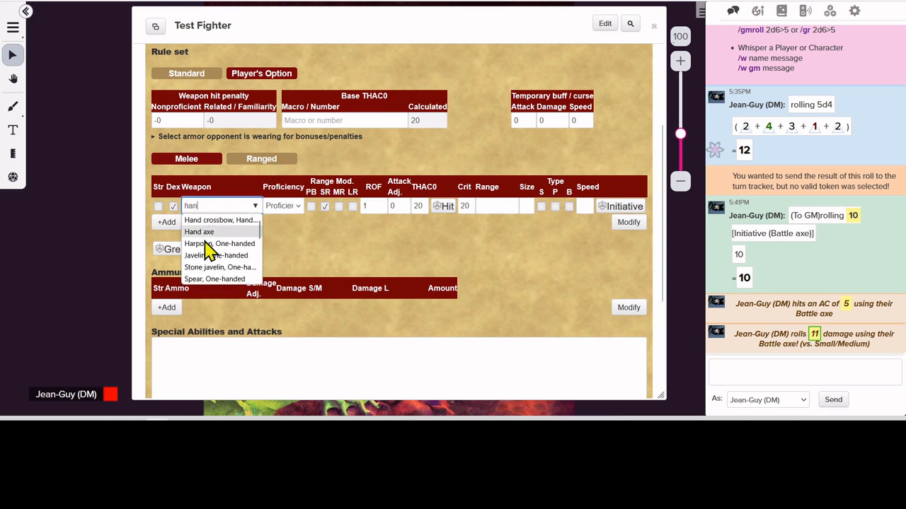
click(203, 232)
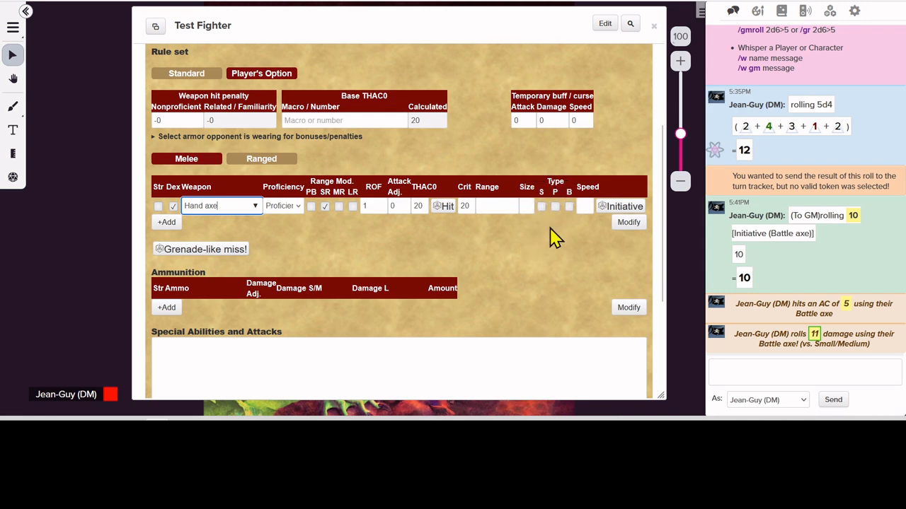
click(331, 222)
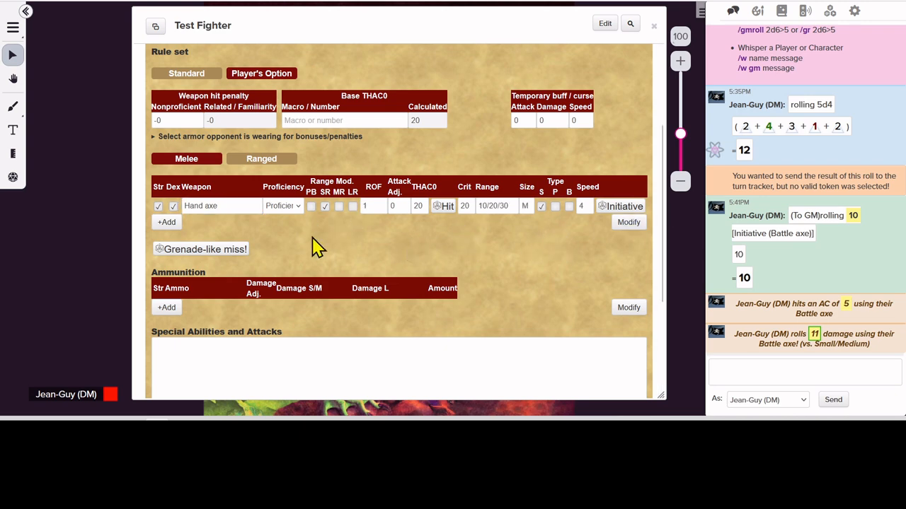
click(613, 209)
mouse_move(854, 281)
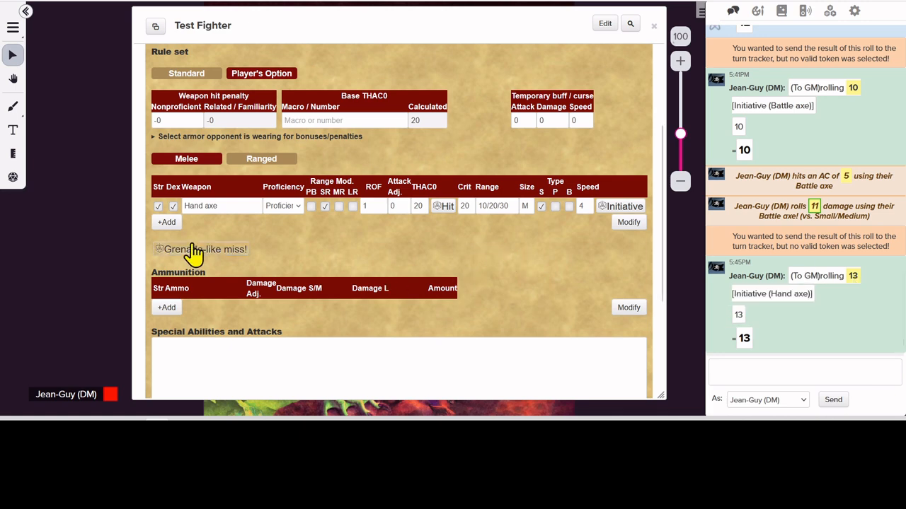
Step: Add a Hand axe to the Ammunition table and roll its Small/Medium damage, examining the roll's breakdown
click(167, 307)
click(196, 307)
text(han)
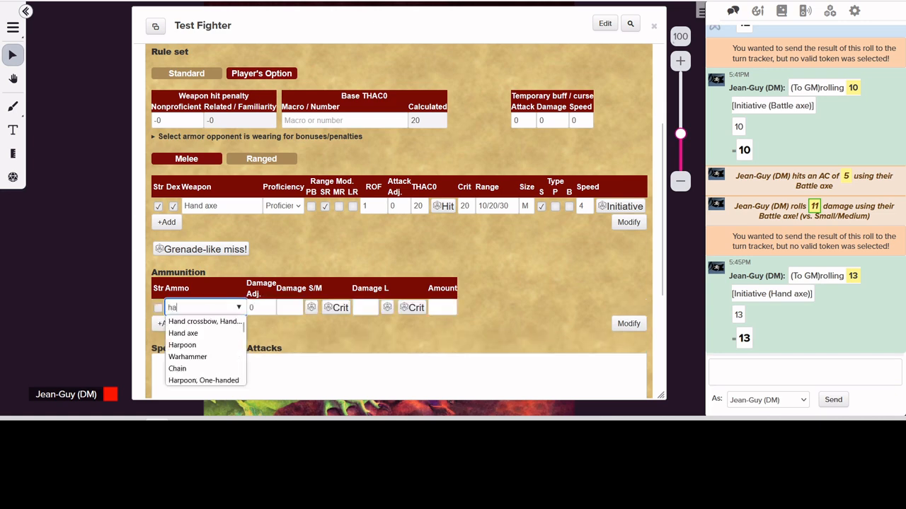
click(182, 334)
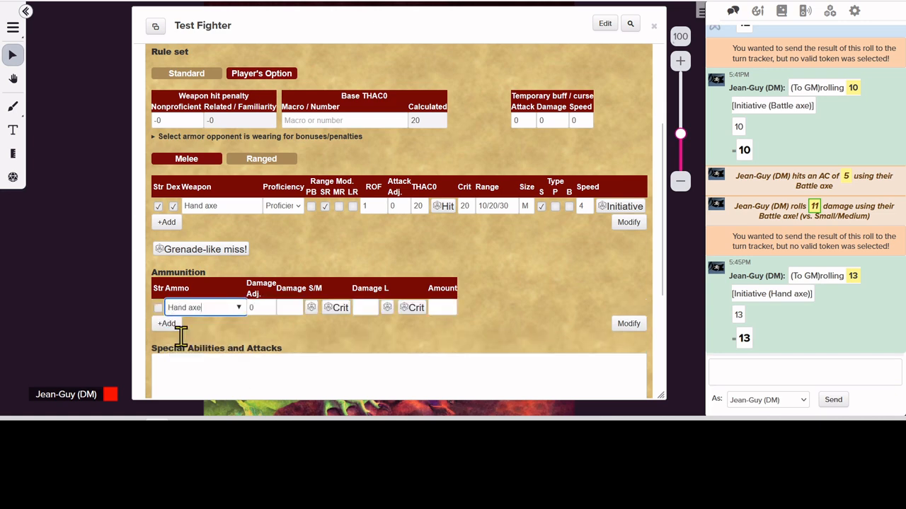
click(251, 336)
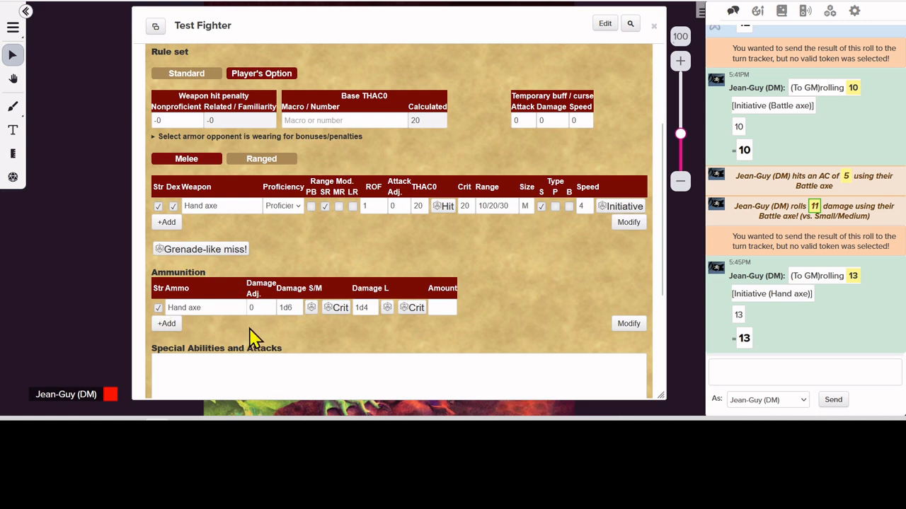
click(312, 309)
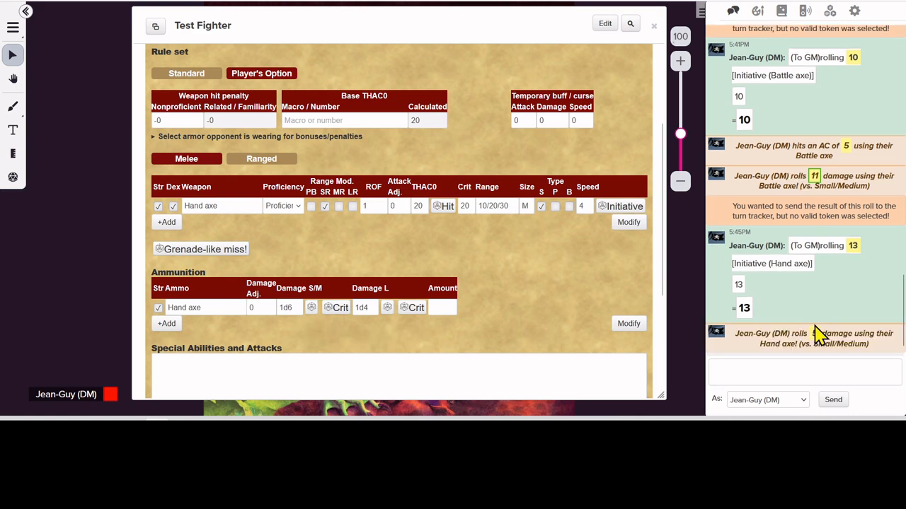
mouse_move(820, 335)
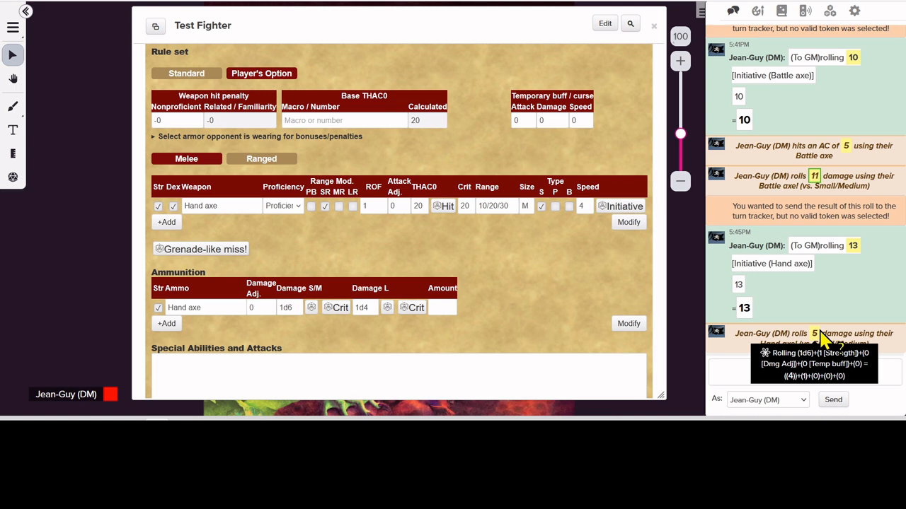
scroll(557, 296, down, 3)
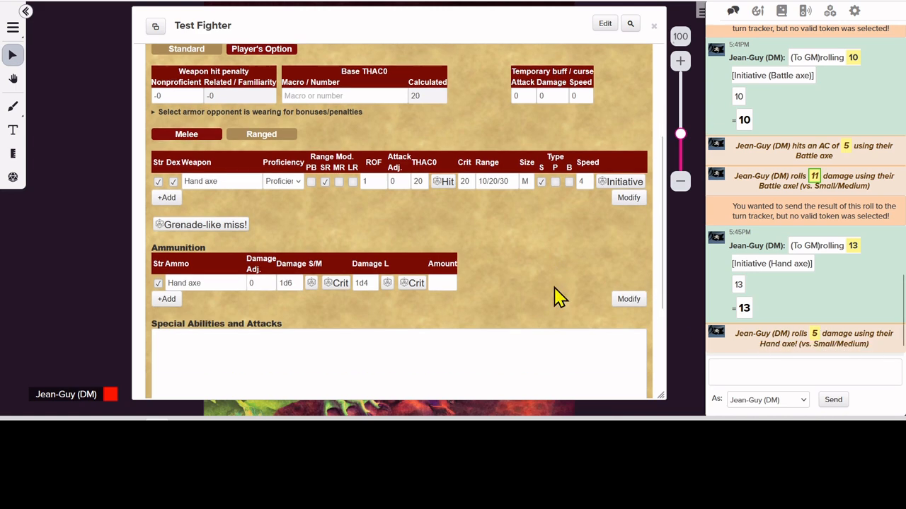
scroll(553, 285, down, 1)
scroll(554, 285, up, 1)
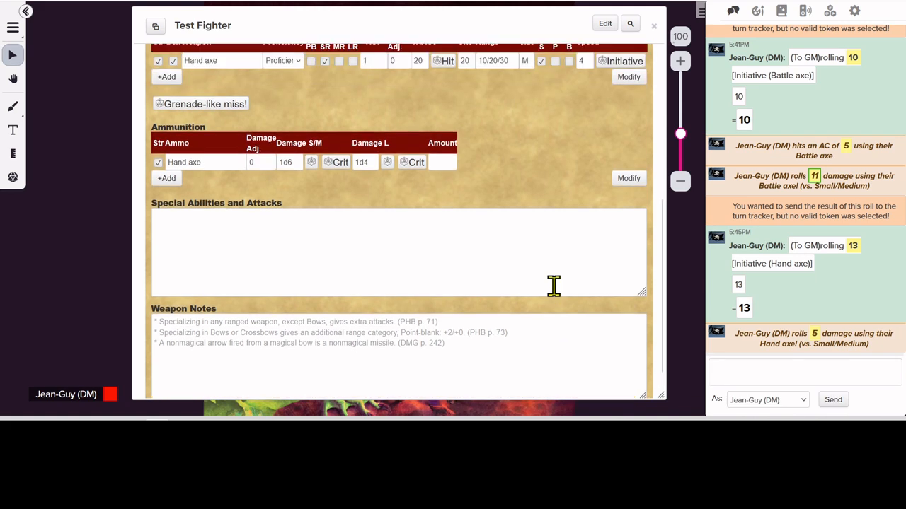
scroll(553, 285, up, 4)
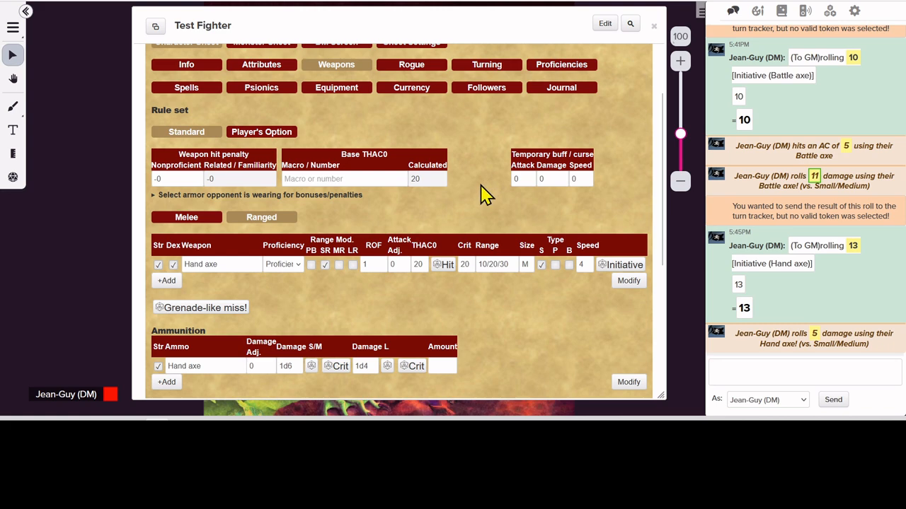
scroll(489, 198, up, 2)
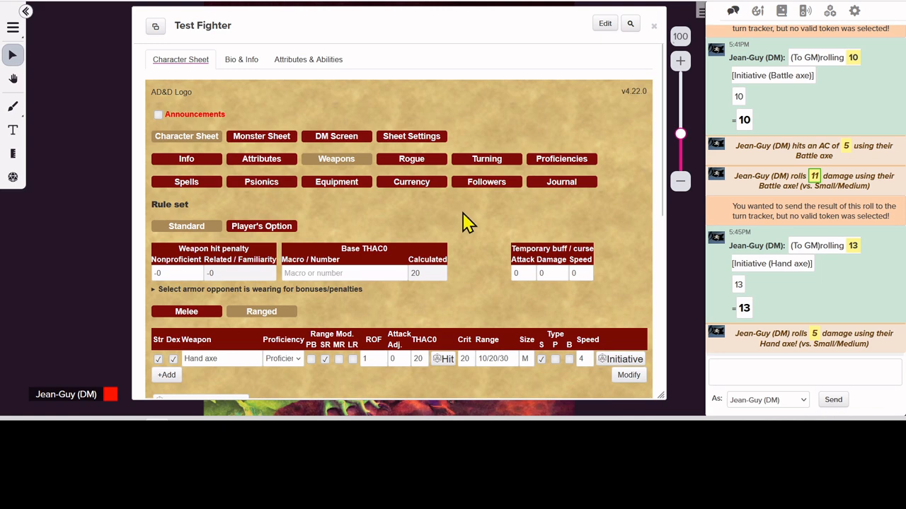
scroll(471, 225, down, 1)
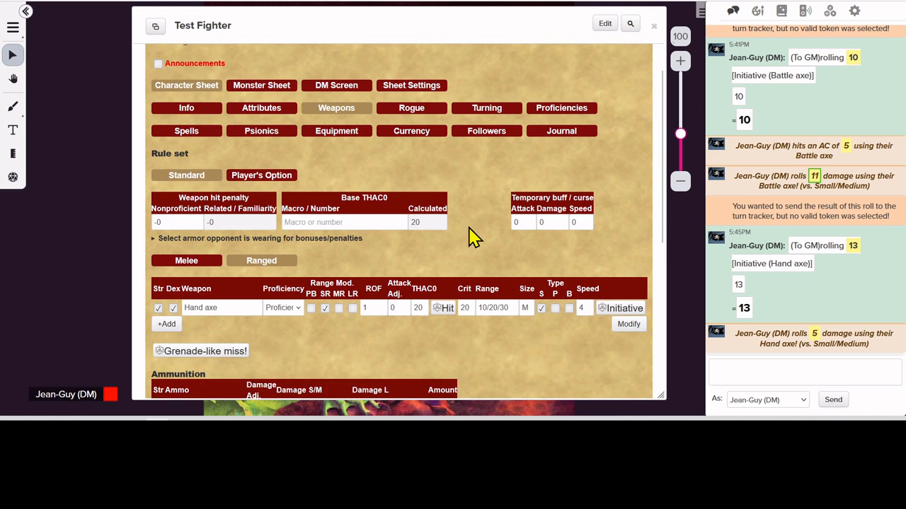